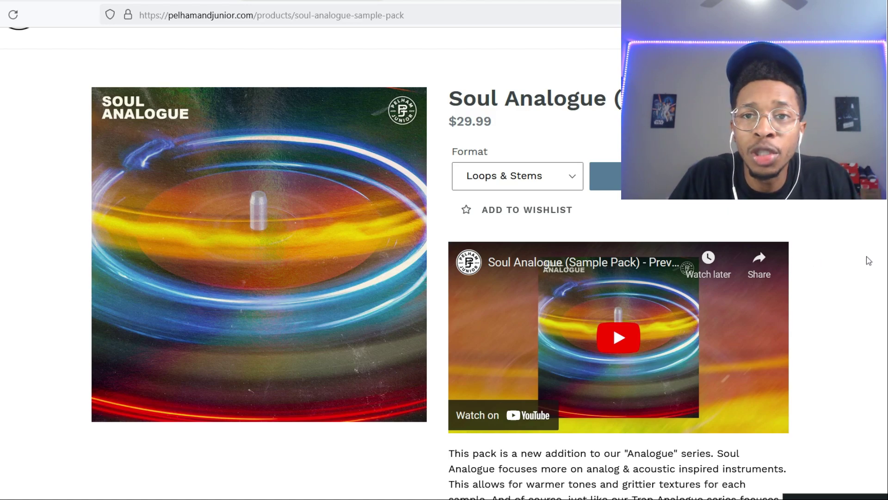
Browse and preview samples in the sample pack to find SA 2.
scroll(613, 324, "down", 3)
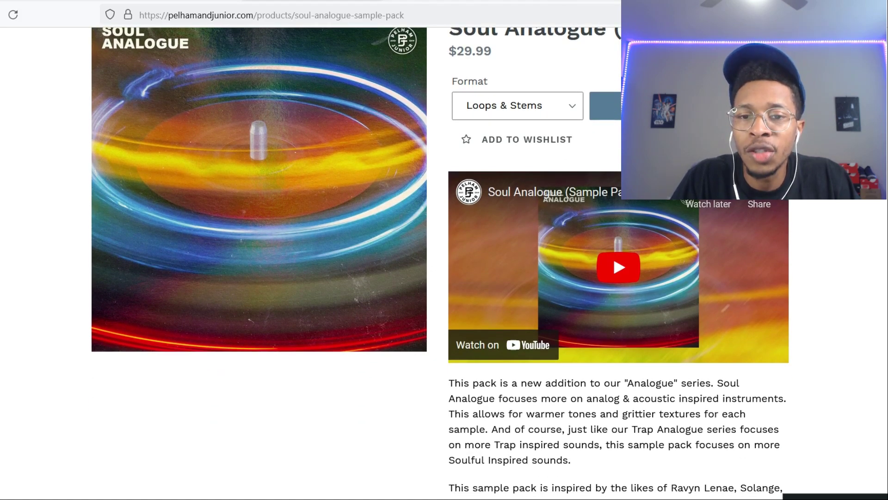
scroll(613, 241, "down", 1)
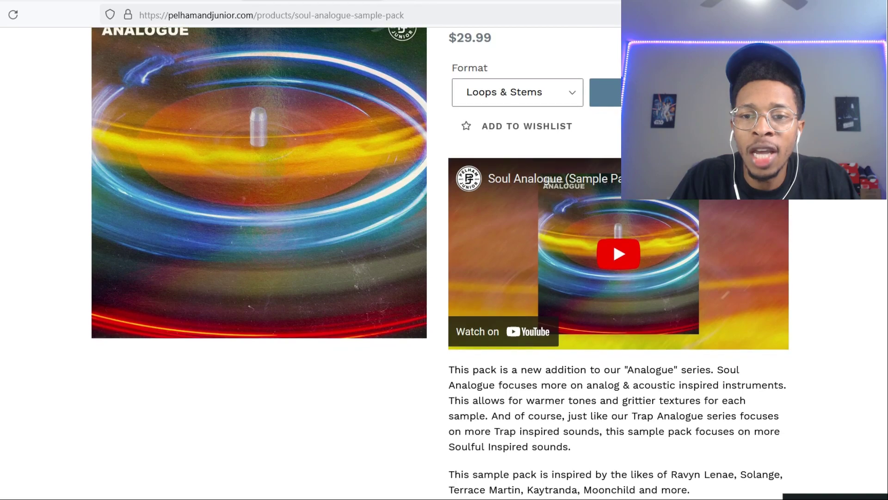
scroll(612, 240, "down", 1)
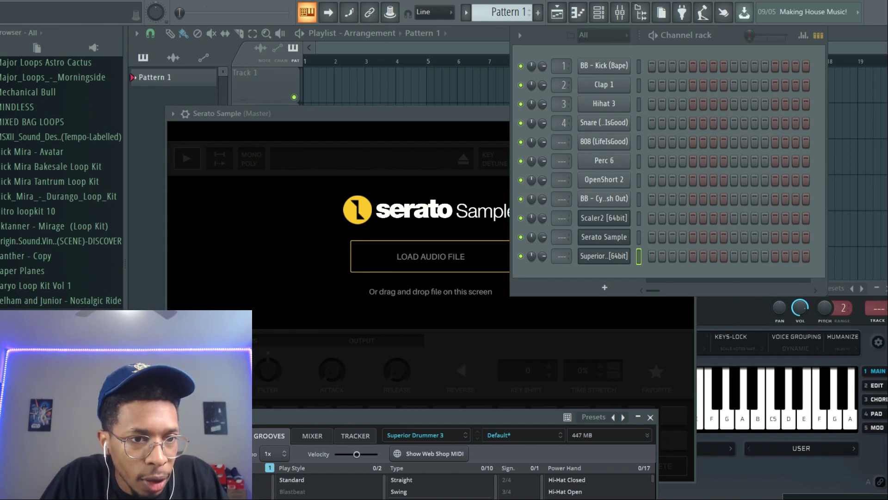
scroll(61, 184, "down", 1)
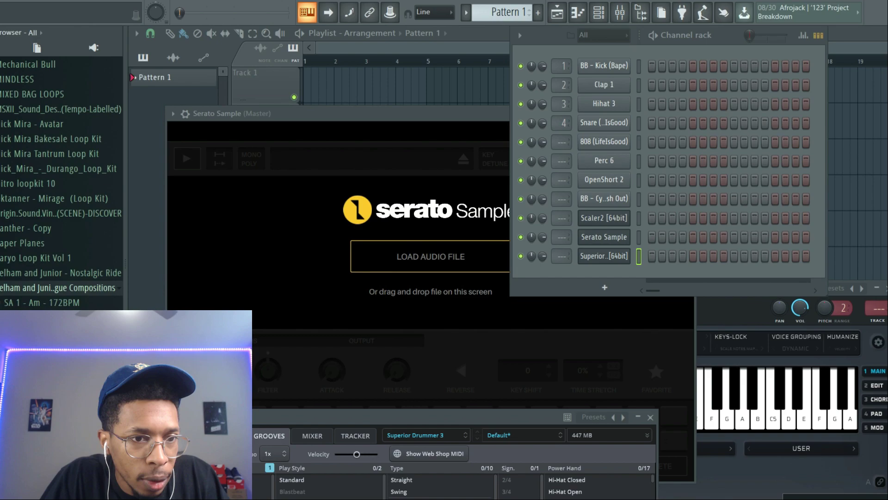
scroll(61, 183, "up", 2)
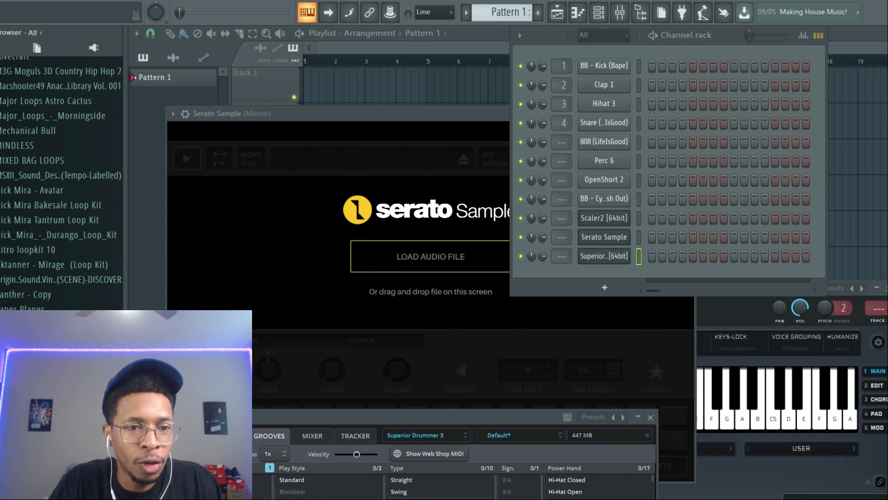
key("Down")
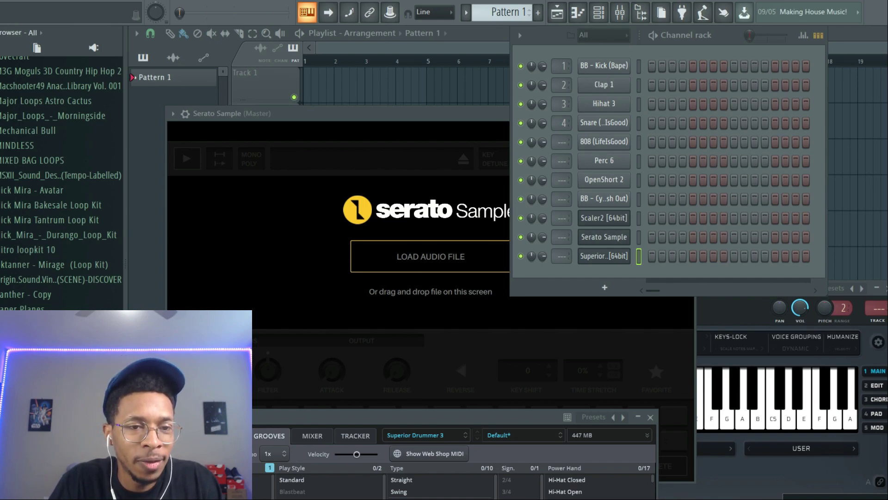
scroll(60, 185, "down", 1)
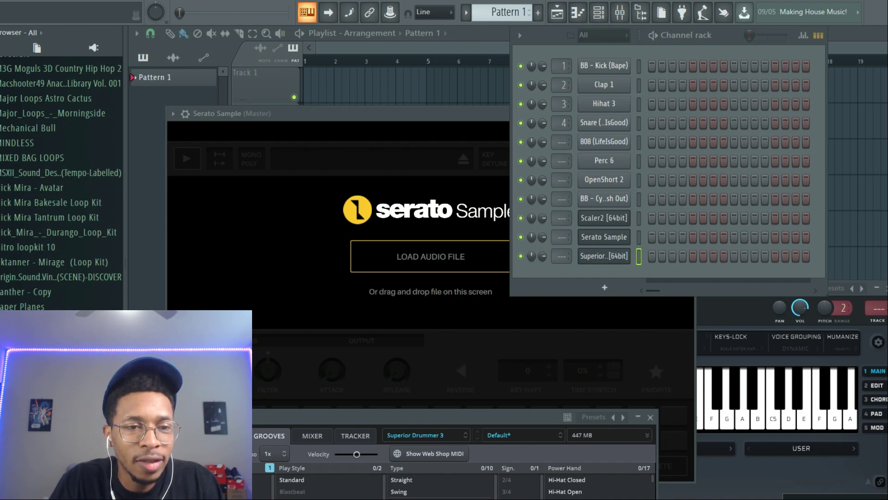
scroll(62, 183, "down", 1)
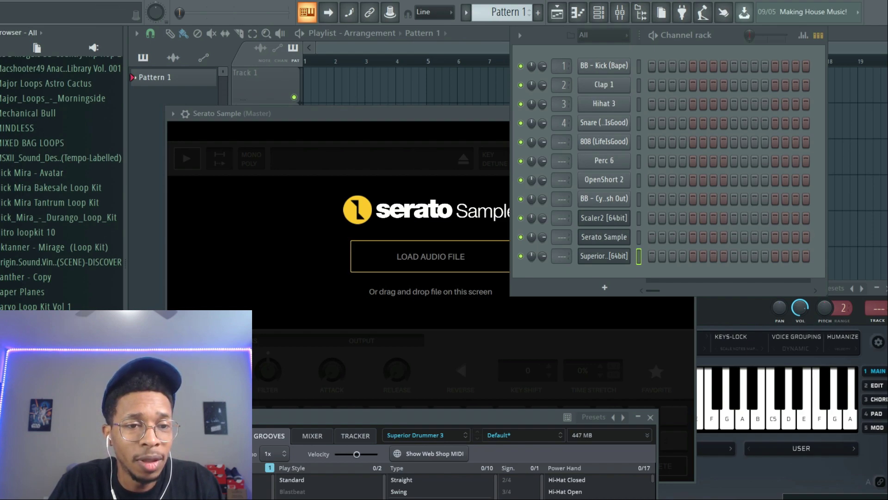
scroll(62, 183, "down", 2)
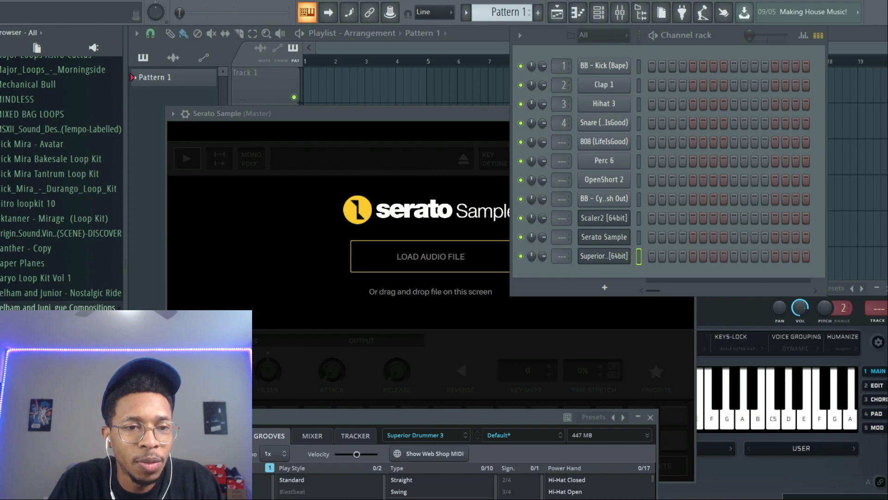
scroll(62, 183, "down", 1)
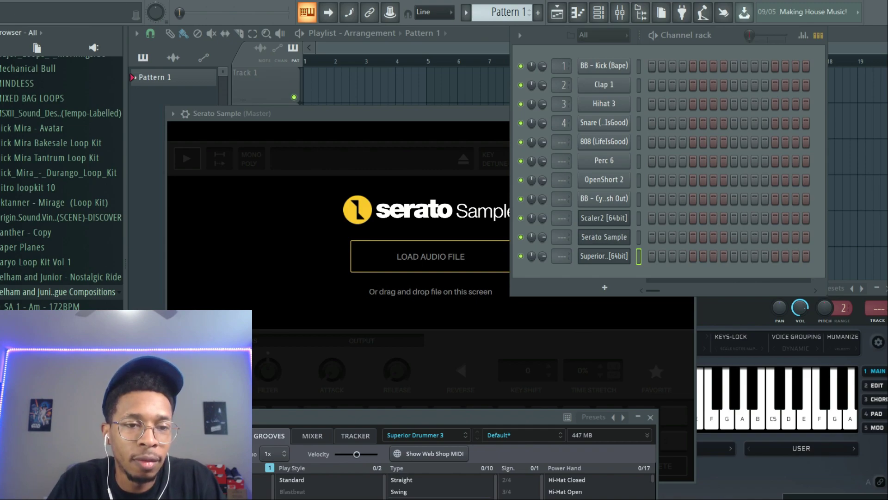
scroll(62, 184, "down", 1)
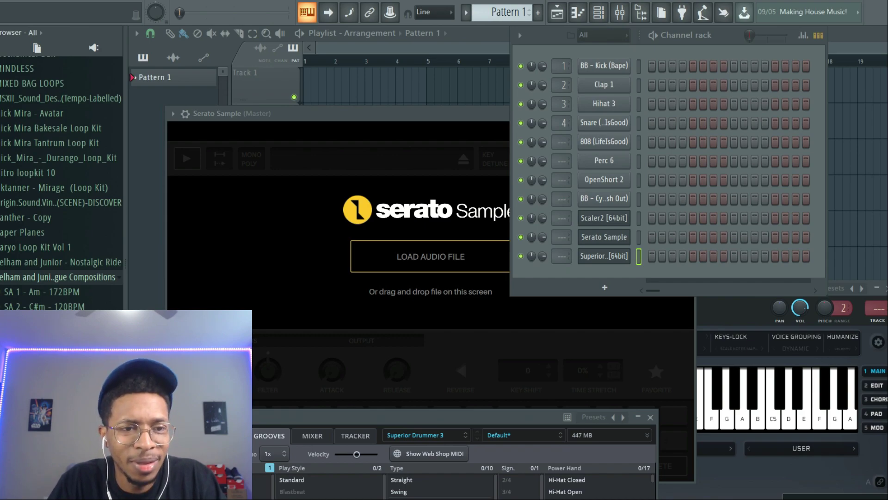
scroll(62, 185, "down", 1)
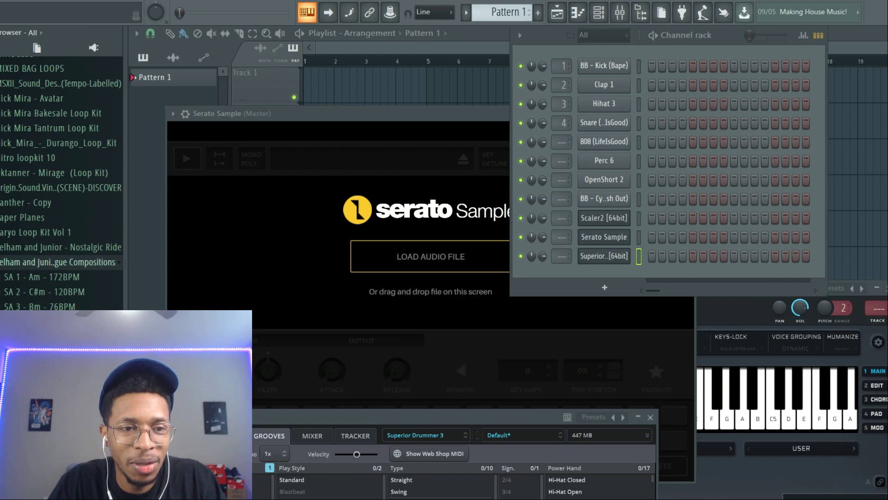
scroll(62, 183, "down", 1)
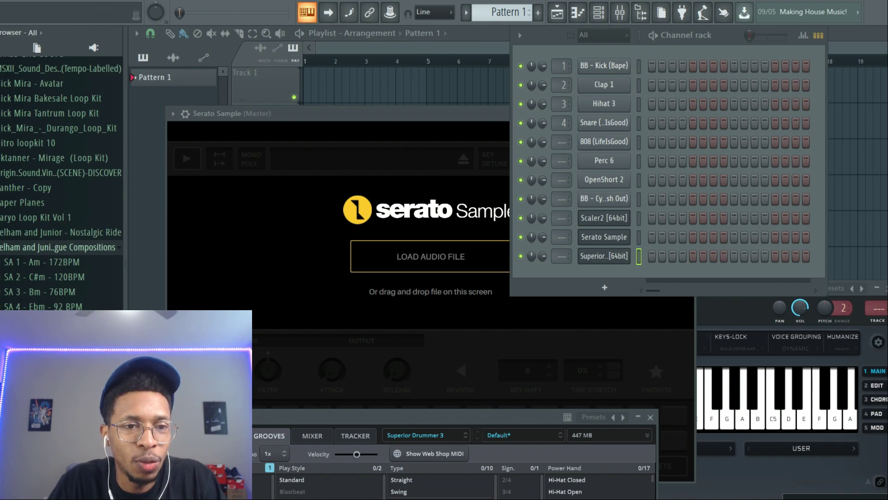
scroll(62, 183, "down", 1)
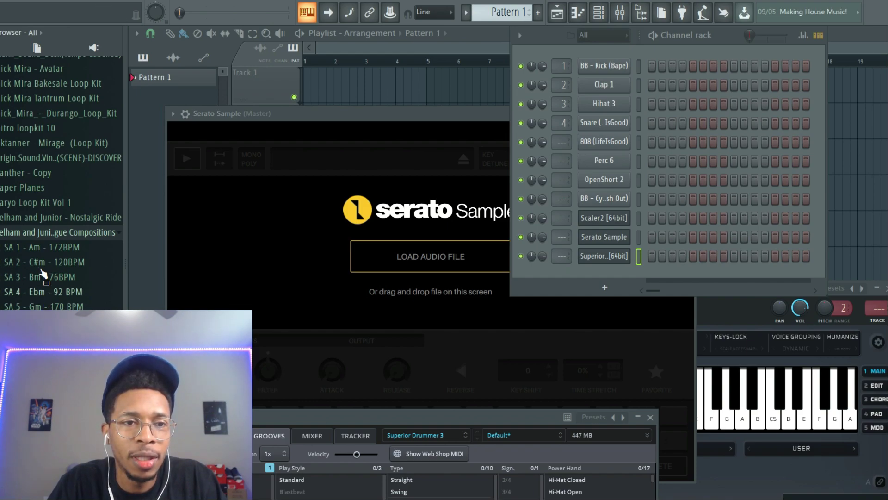
Load SA 2 into Serato Sample and bring the Superior Drummer 3 window into view.
scroll(43, 258, "up", 3)
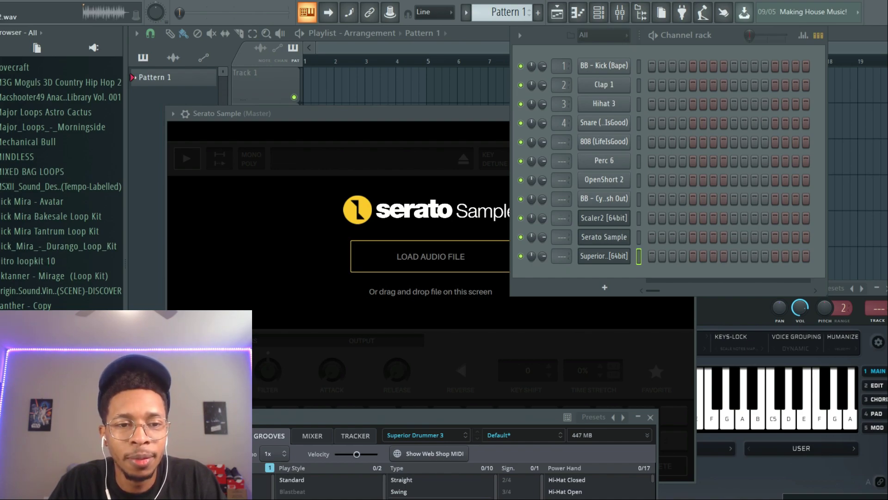
left_click_drag(92, 333, 377, 306)
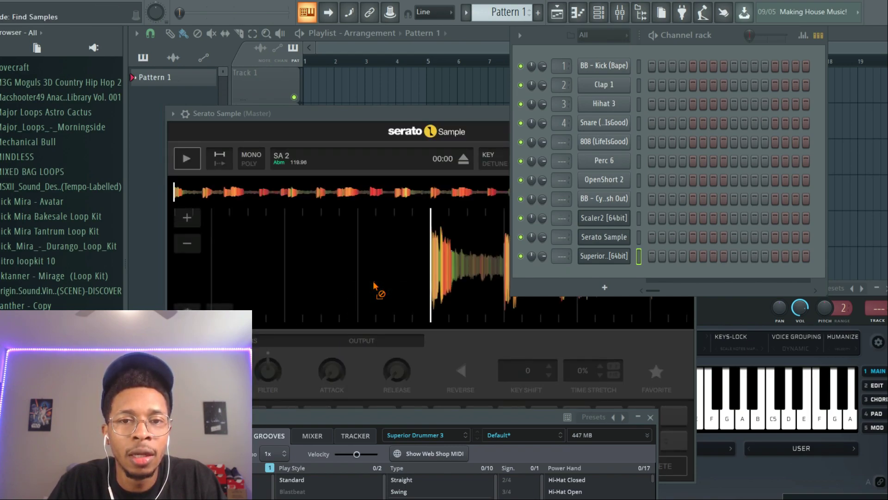
left_click_drag(370, 409, 447, 71)
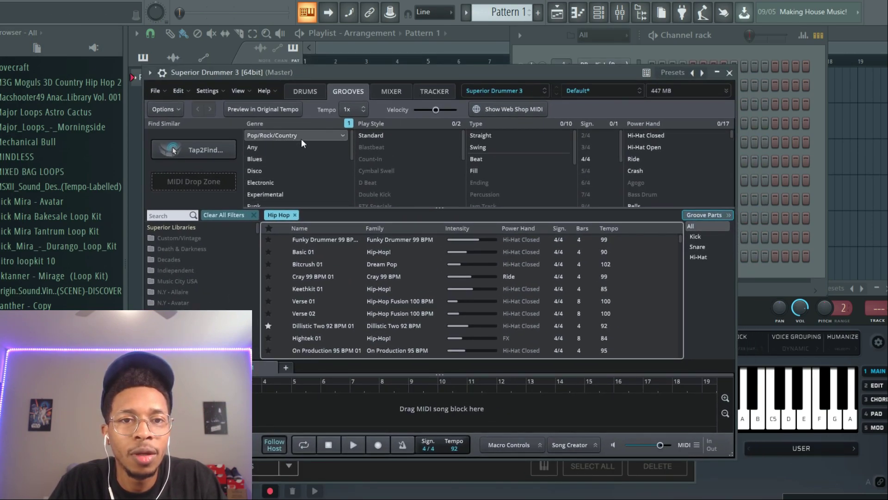
Filter the grooves to Modern R&B and place the A Section 01 groove on the song track.
left_click_drag(351, 137, 347, 185)
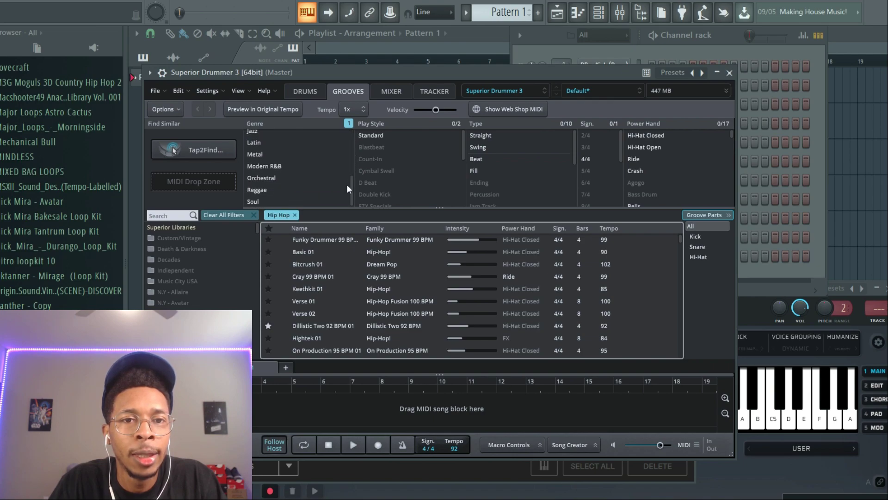
left_click(295, 165)
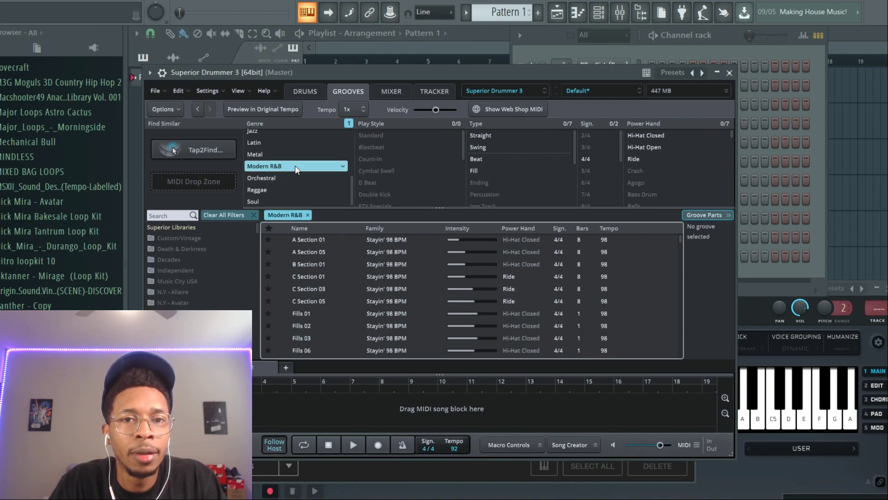
left_click(282, 242)
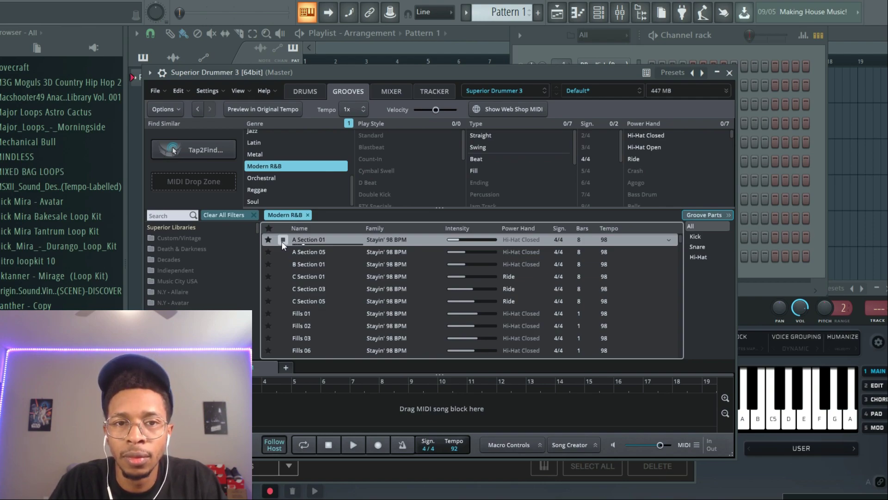
mouse_move(284, 250)
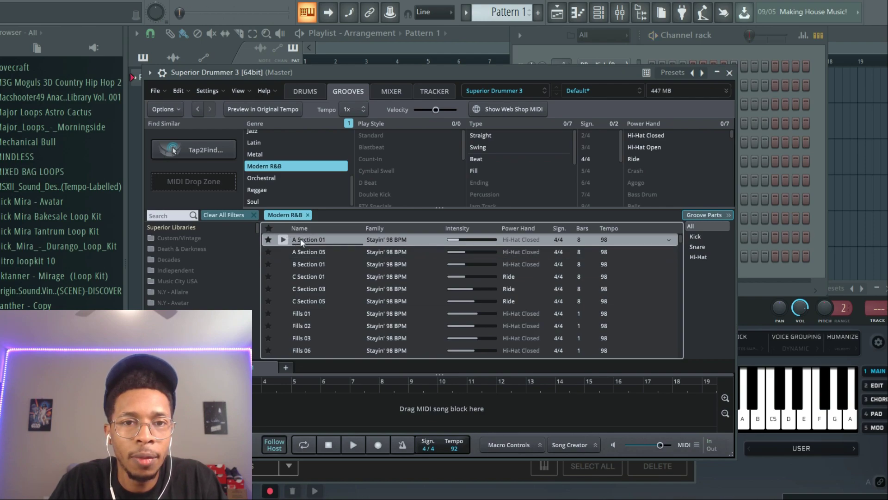
left_click_drag(296, 238, 333, 410)
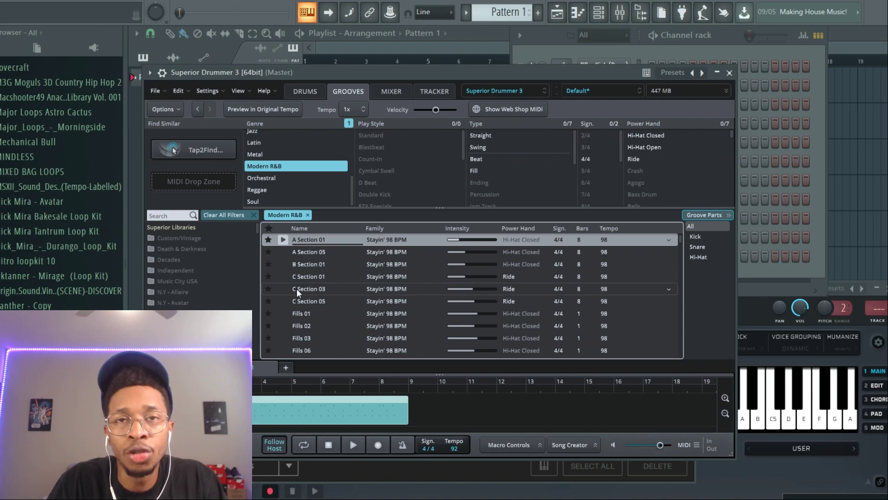
Shorten the groove to end at bar 8, add Fills 01 after it, and merge them.
left_click(303, 313)
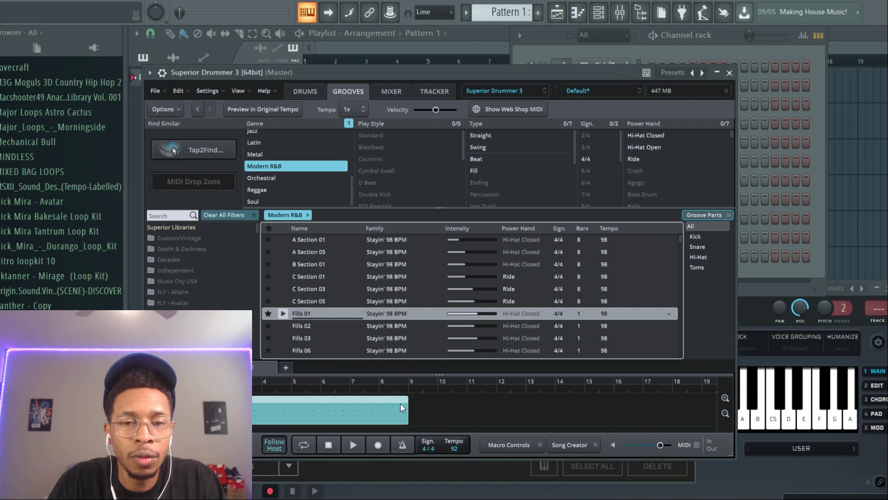
left_click_drag(407, 399, 376, 405)
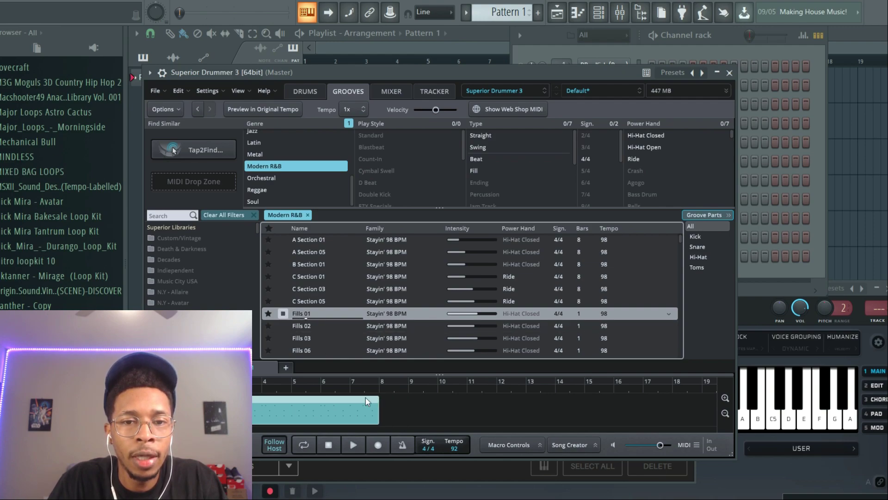
left_click(283, 313)
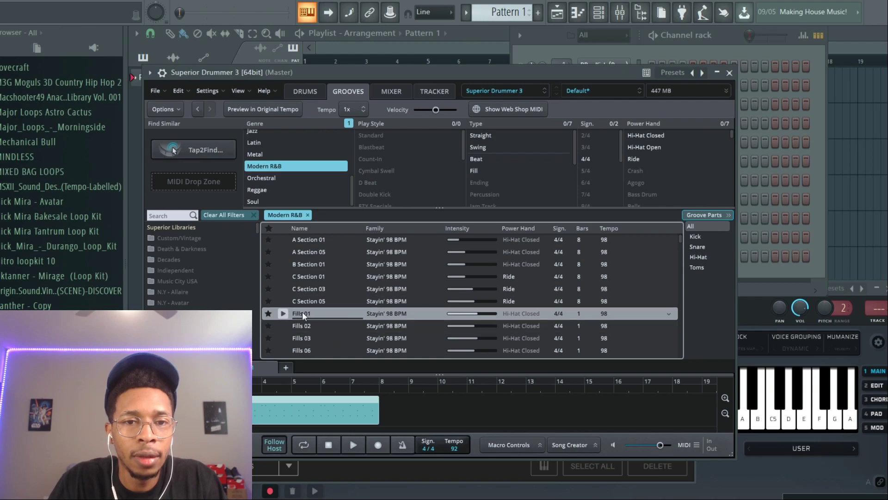
left_click_drag(301, 312, 384, 402)
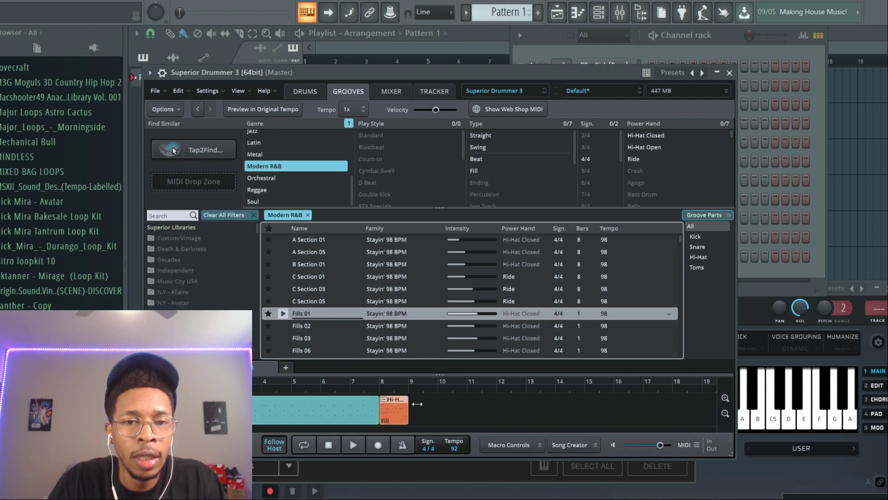
right_click(334, 410)
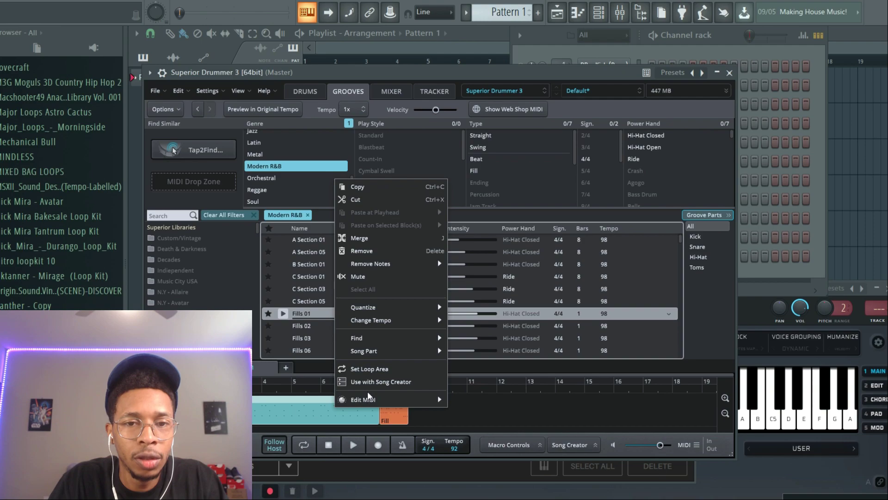
left_click(362, 240)
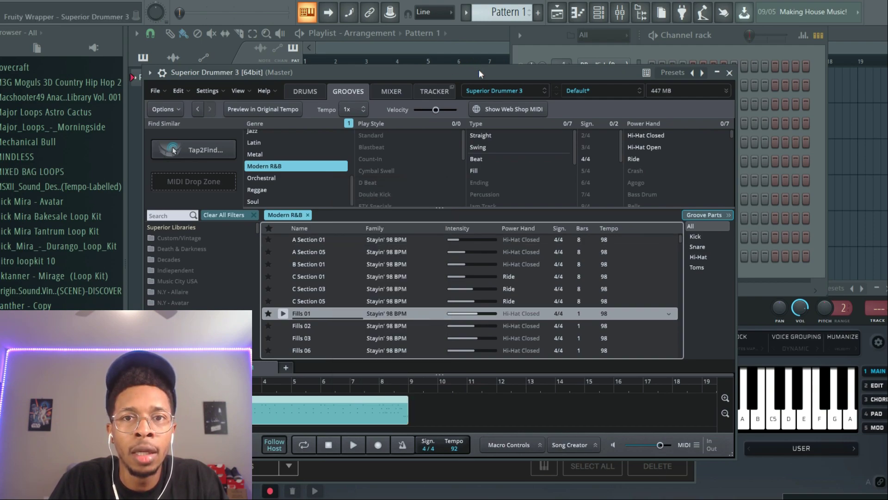
Drag the merged groove out as MIDI onto the Superior Drummer channel.
left_click_drag(479, 70, 300, 37)
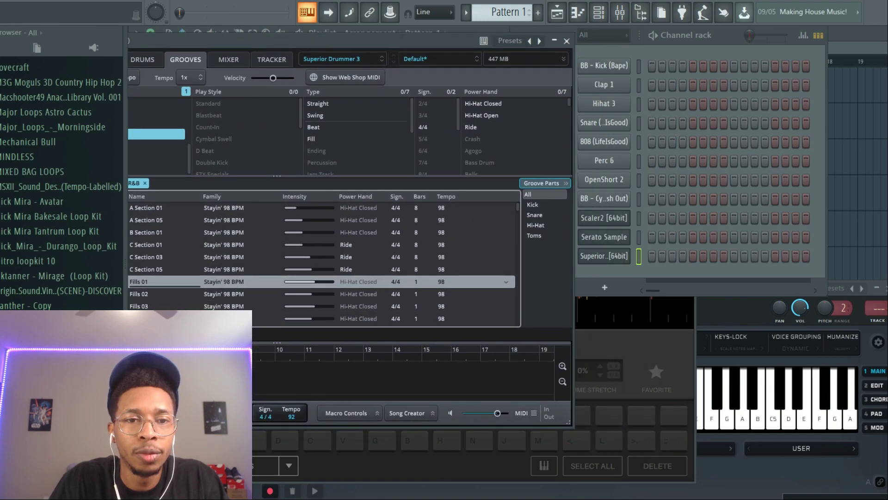
left_click_drag(259, 377, 543, 314)
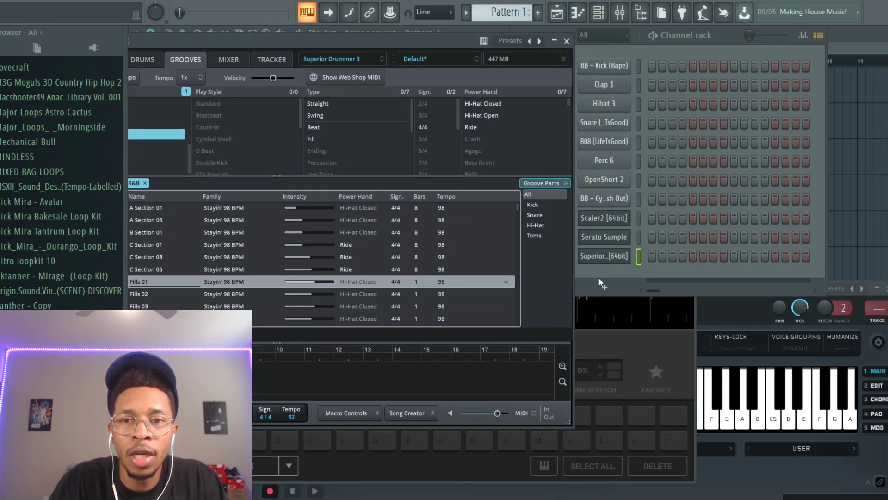
left_click_drag(614, 252, 657, 256)
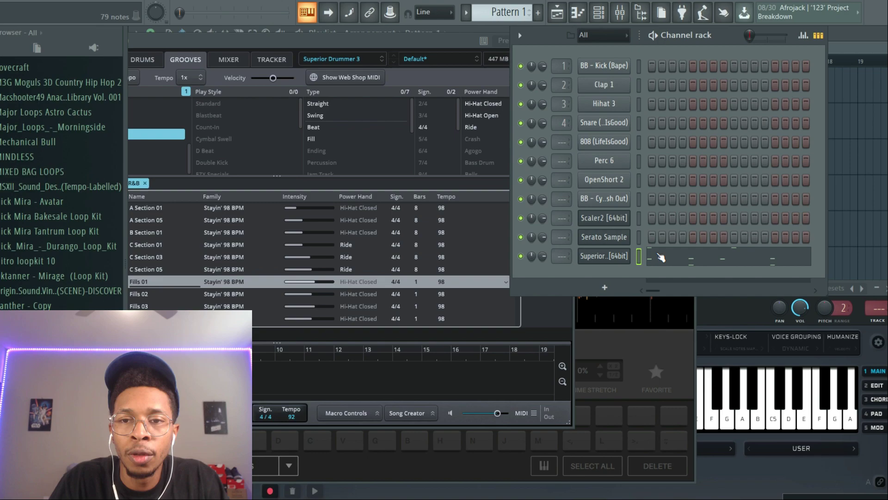
Draw a long G4 note starting at bar 5 in the Superior Drummer piano roll.
scroll(534, 245, "down", 8)
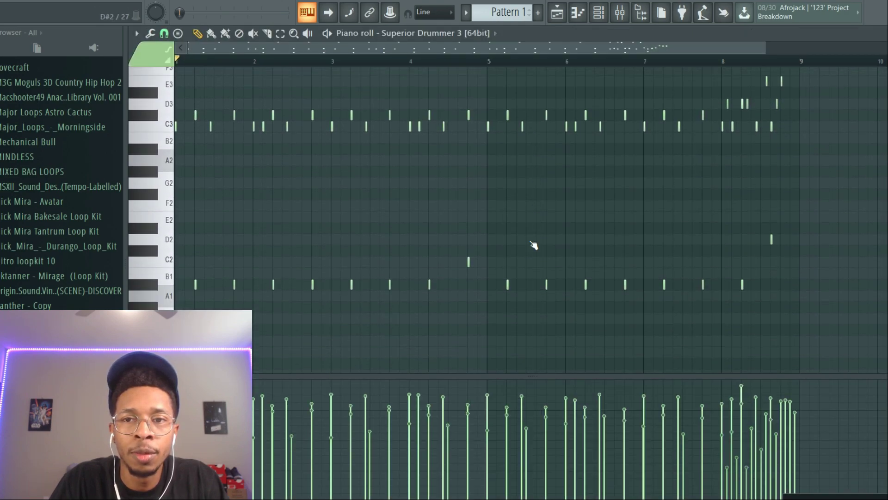
scroll(531, 244, "up", 7)
scroll(530, 244, "down", 4)
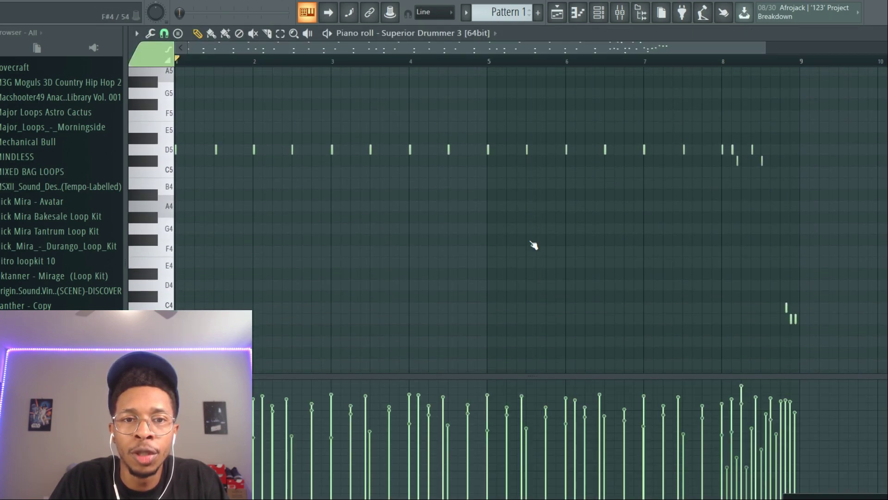
left_click(169, 233)
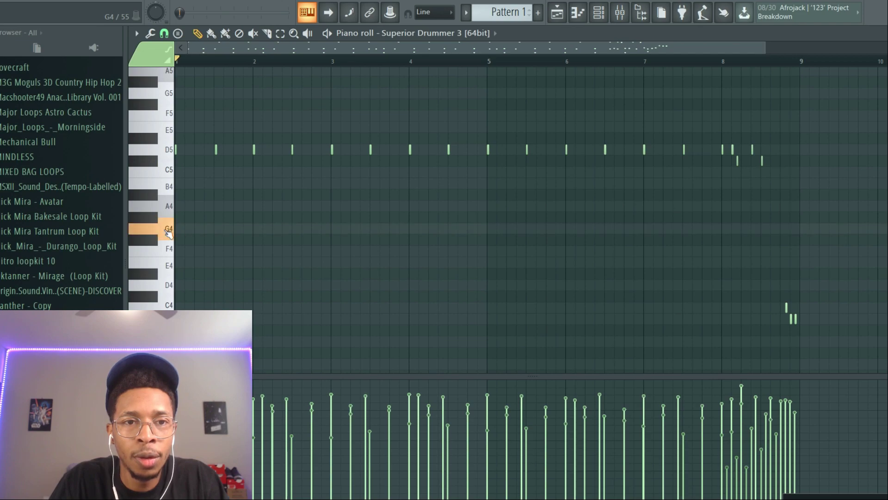
left_click(490, 229)
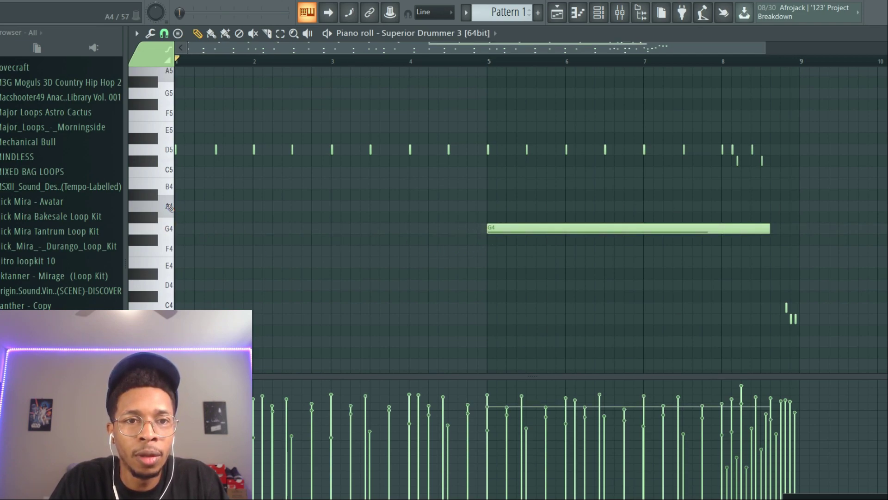
left_click(170, 208)
left_click(162, 266)
left_click(162, 305)
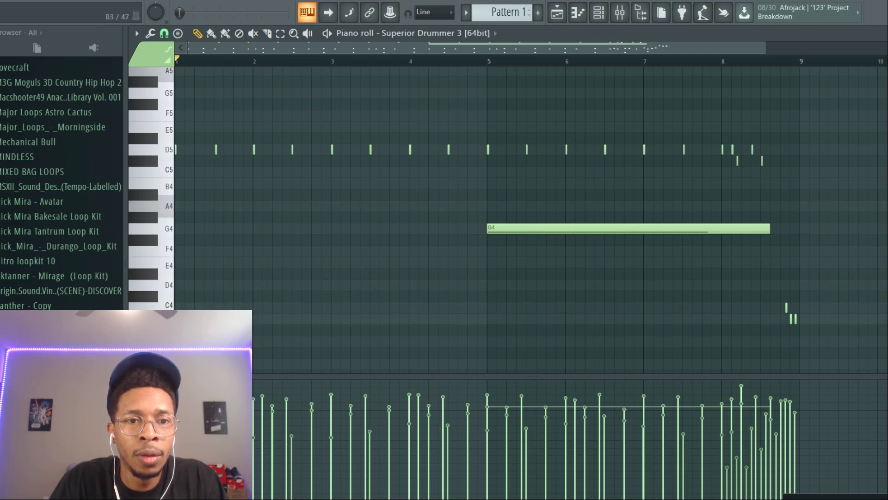
scroll(61, 184, "up", 1)
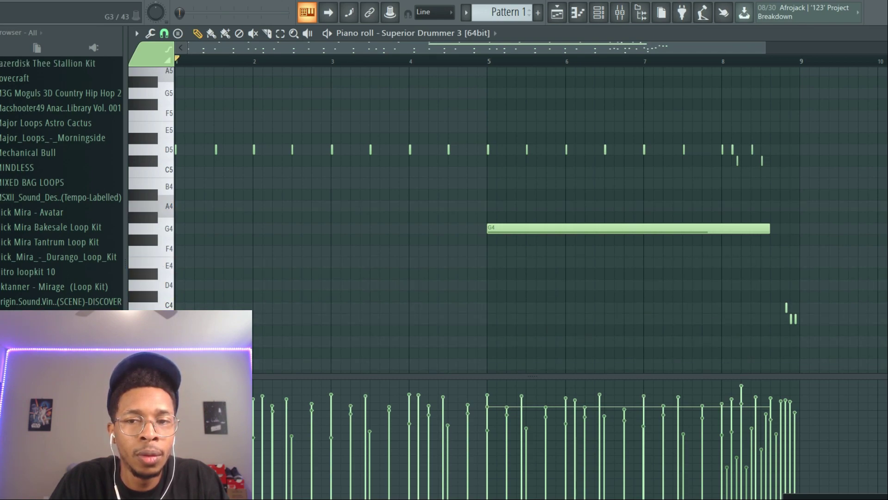
key("F6")
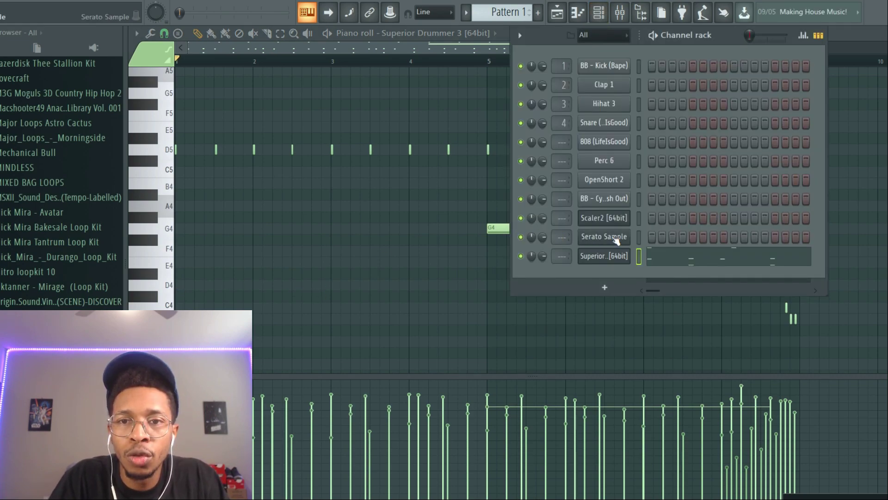
Switch between the Superior Drummer and Serato Sample windows, ending with Serato Sample open.
left_click(616, 240)
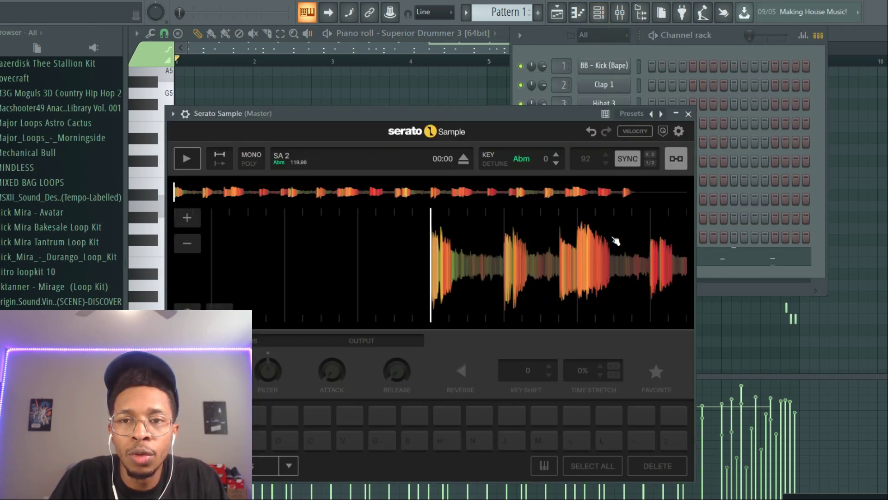
left_click(709, 273)
left_click(611, 255)
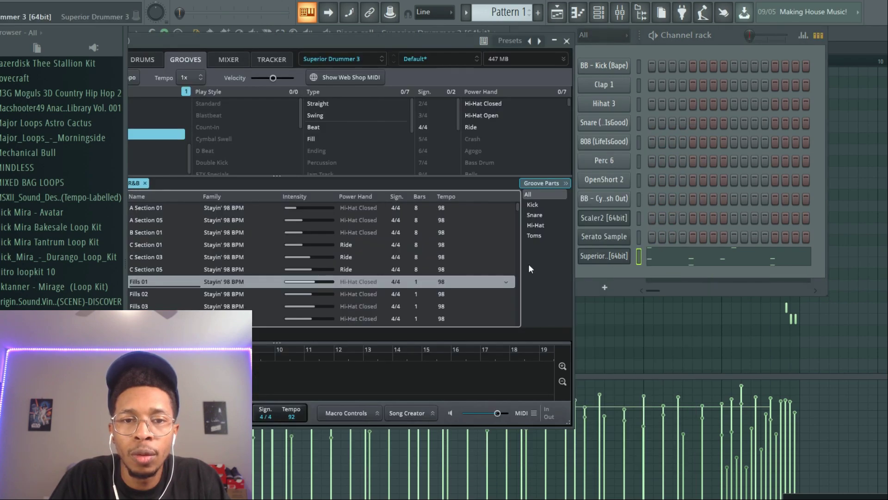
right_click(208, 281)
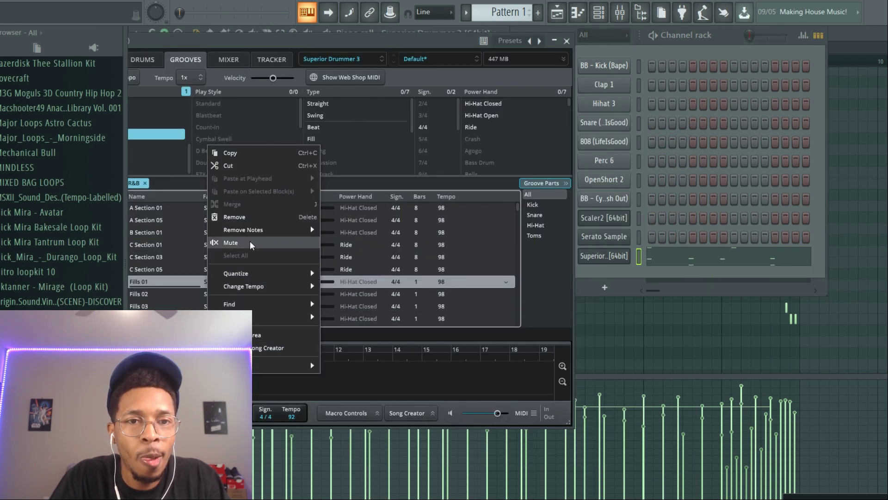
left_click(236, 218)
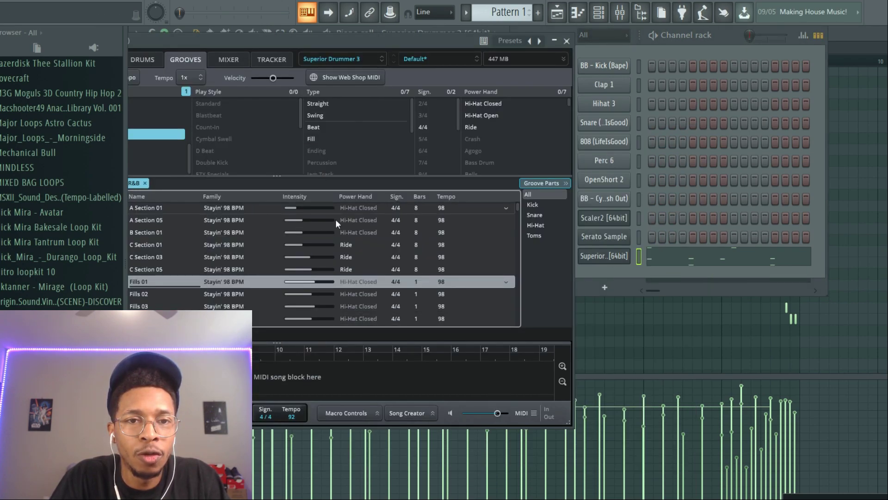
left_click(630, 272)
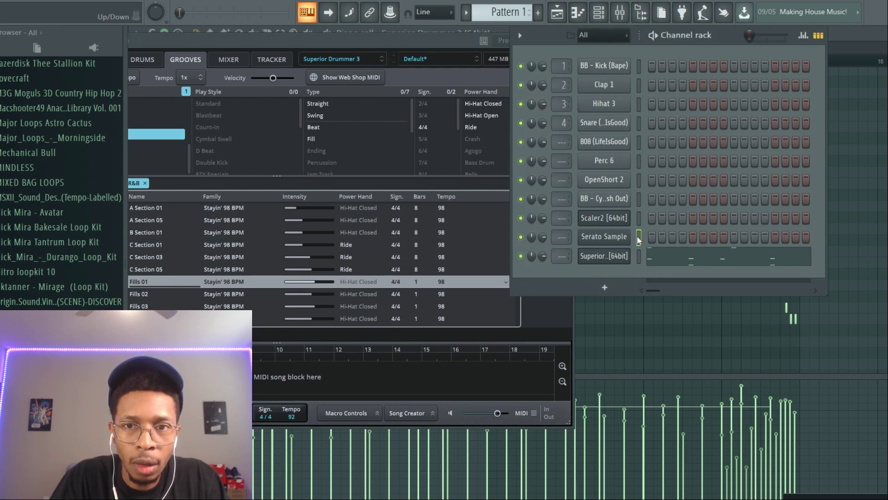
left_click(610, 239)
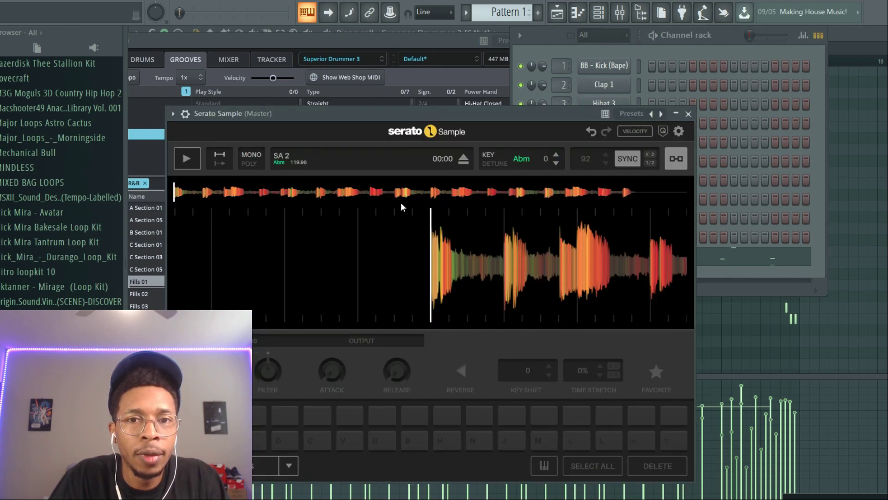
Auto-chop SA 2 into cue points using the Random find mode, then show its piano roll.
left_click(290, 465)
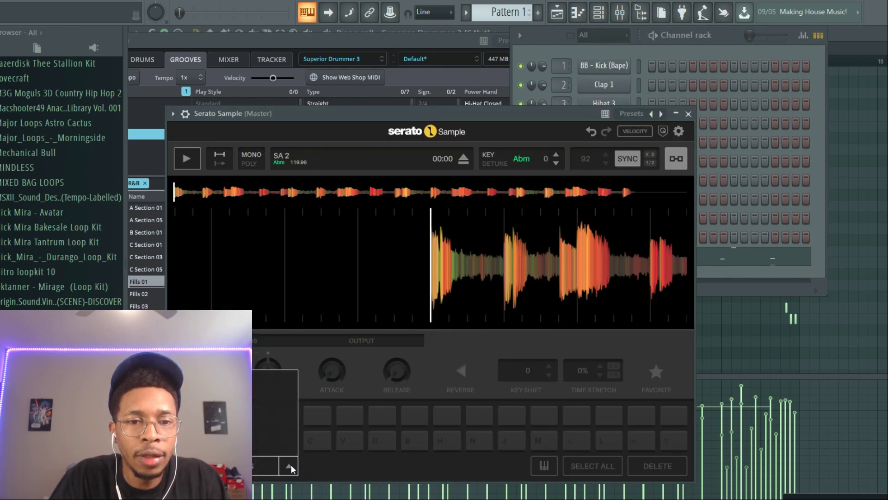
left_click(246, 445)
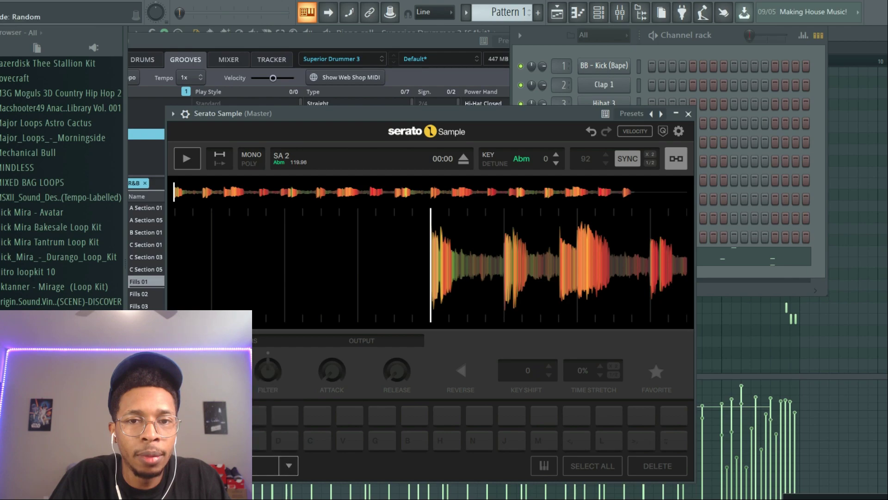
left_click(266, 466)
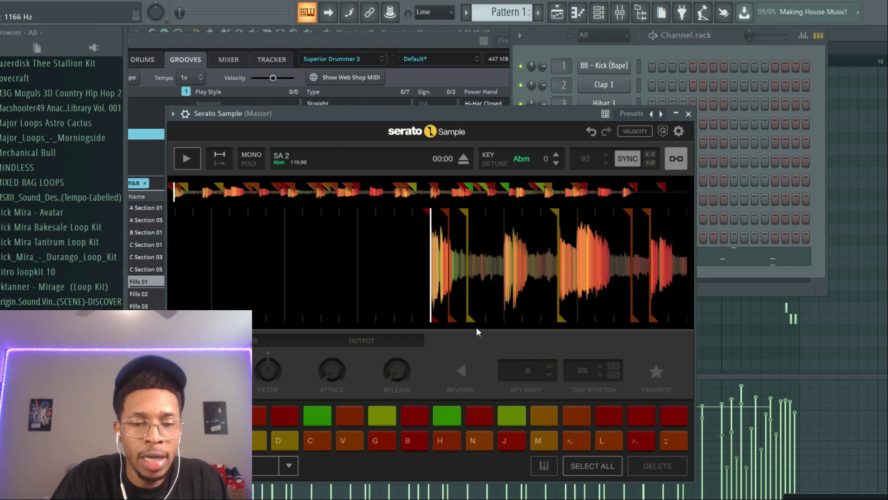
key("F7")
Play the Serato Sample pattern, then switch to Superior Drummer 3's pattern and play it through.
scroll(361, 270, "down", 4)
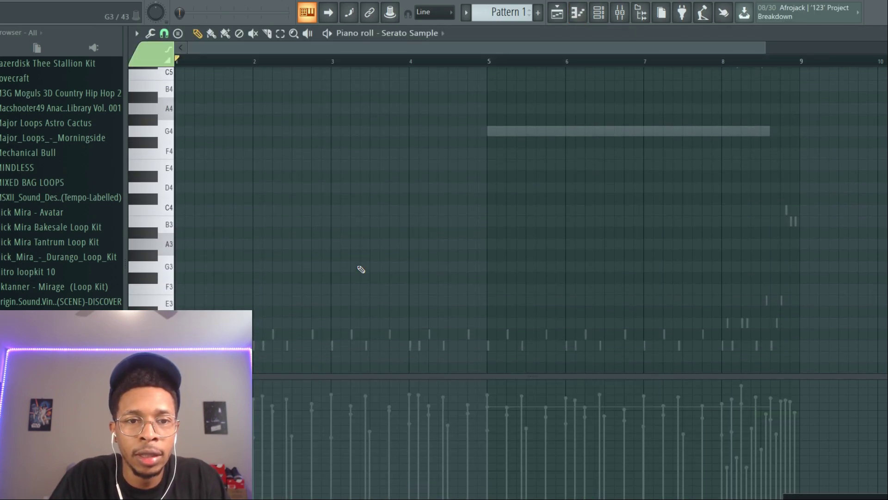
key("space")
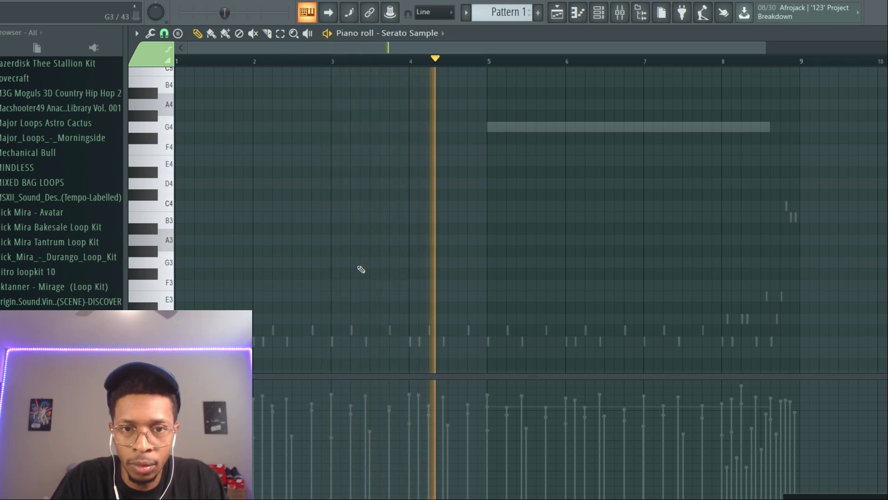
key("space")
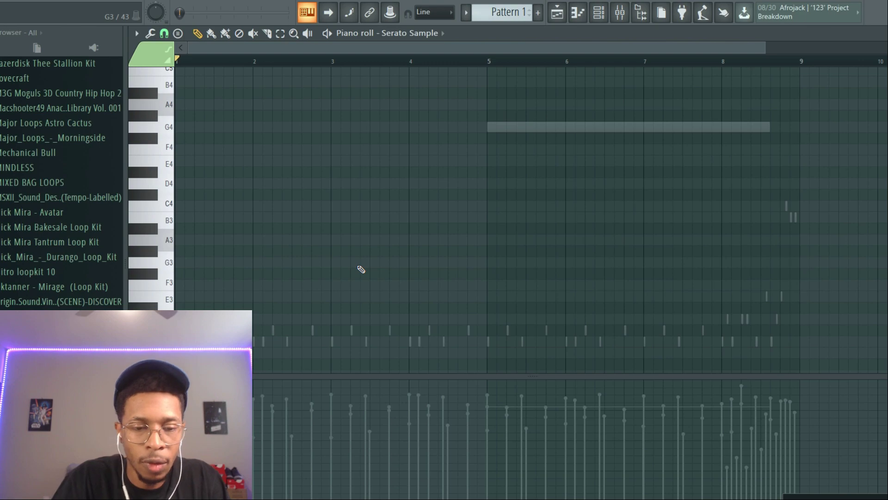
key("F6")
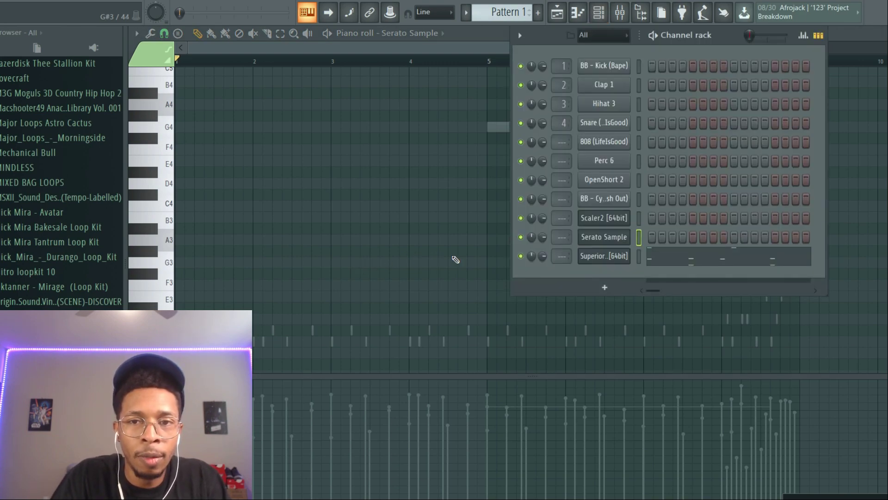
left_click(673, 263)
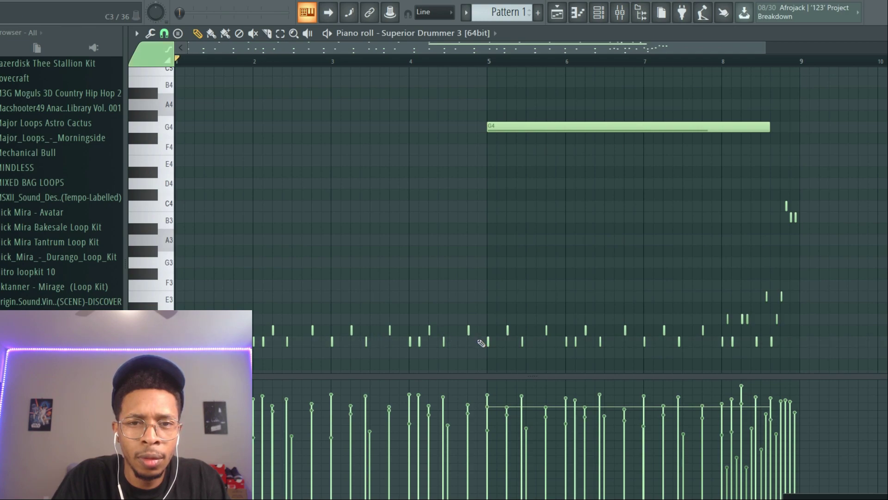
key("space")
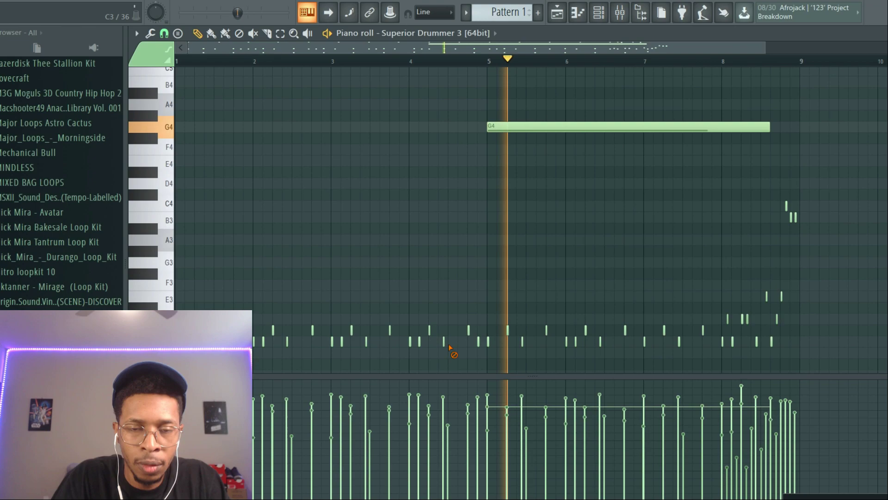
key("space")
key("F6")
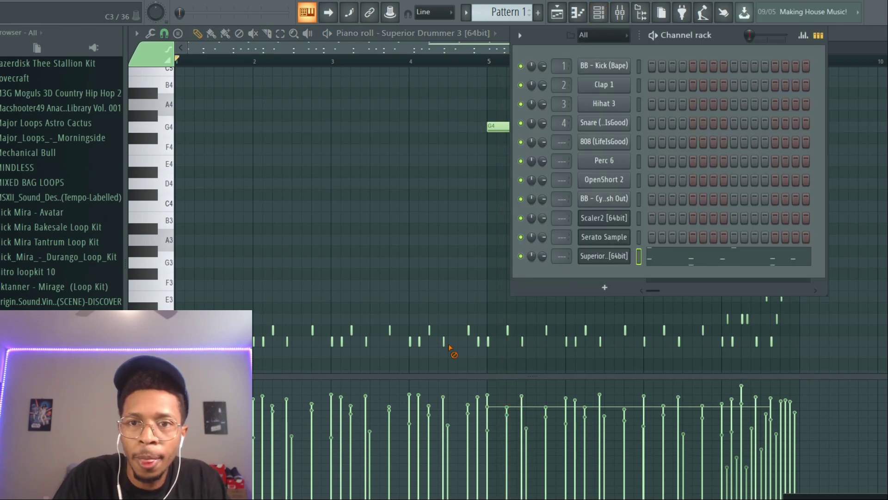
Stretch and slice the C3 note at bar 2, replacing its second half with a fresh C3.
left_click(640, 236)
key("F6")
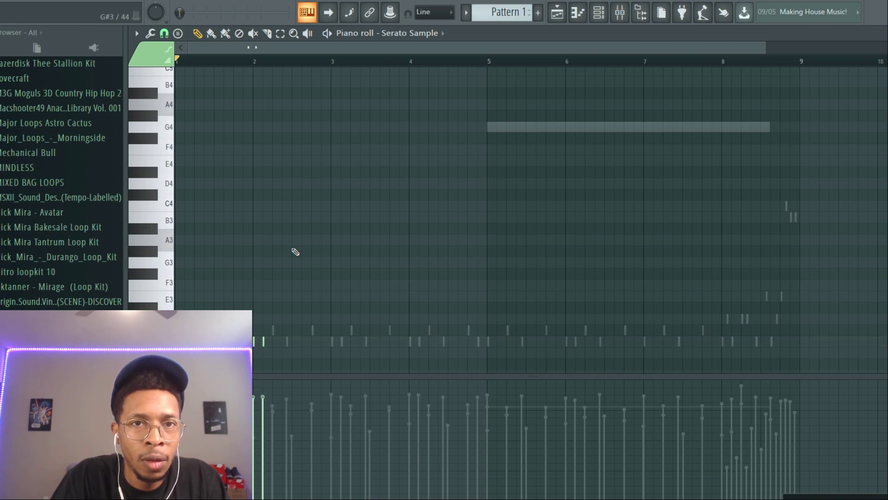
left_click_drag(766, 47, 325, 47)
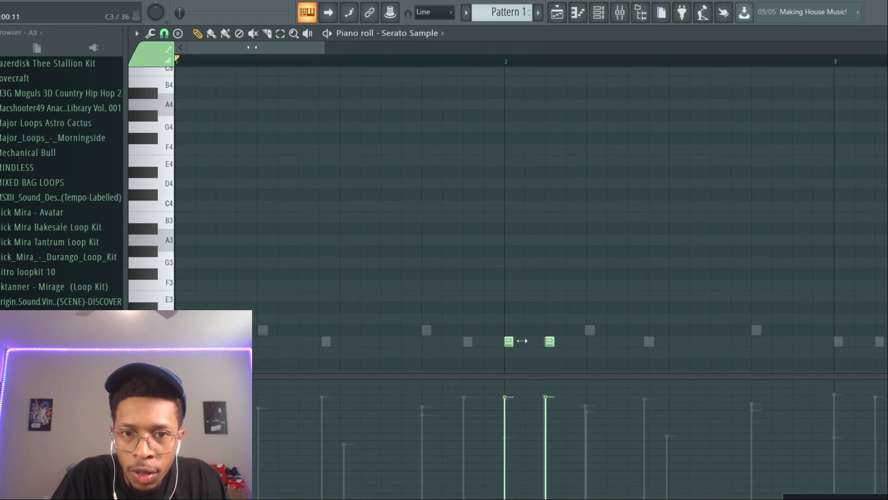
left_click_drag(522, 341, 542, 341)
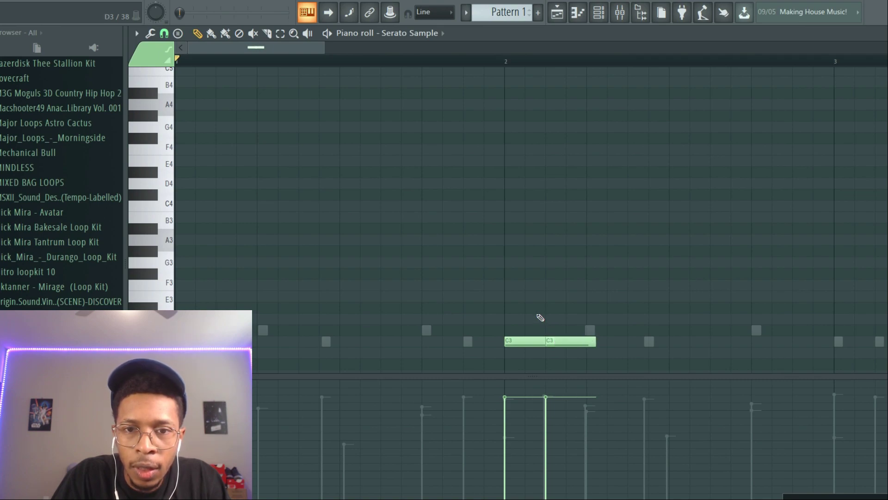
left_click(537, 343)
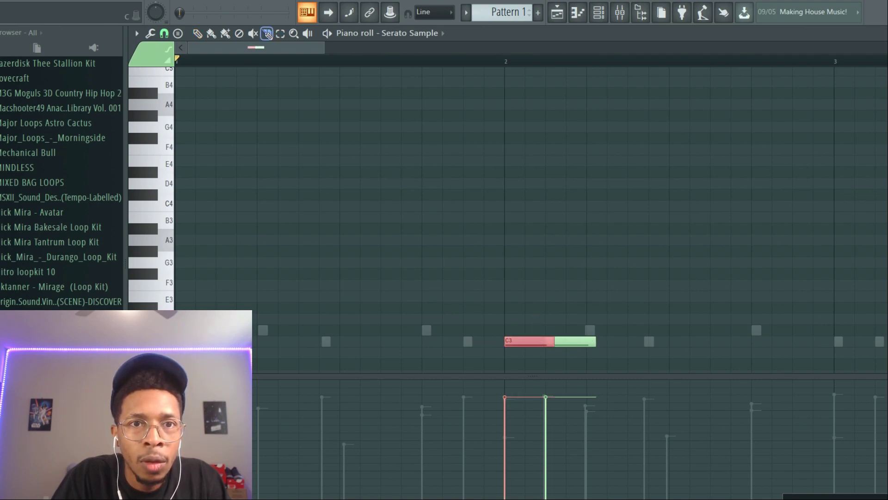
left_click_drag(547, 364, 547, 375)
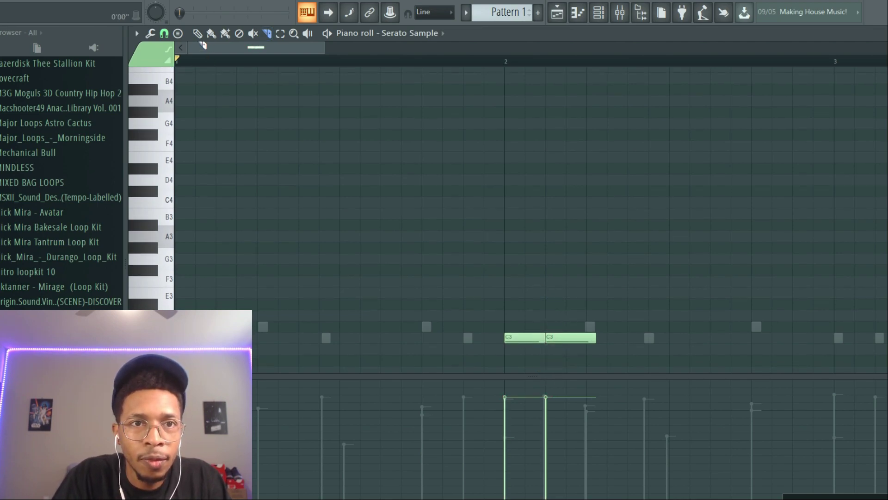
right_click(556, 341)
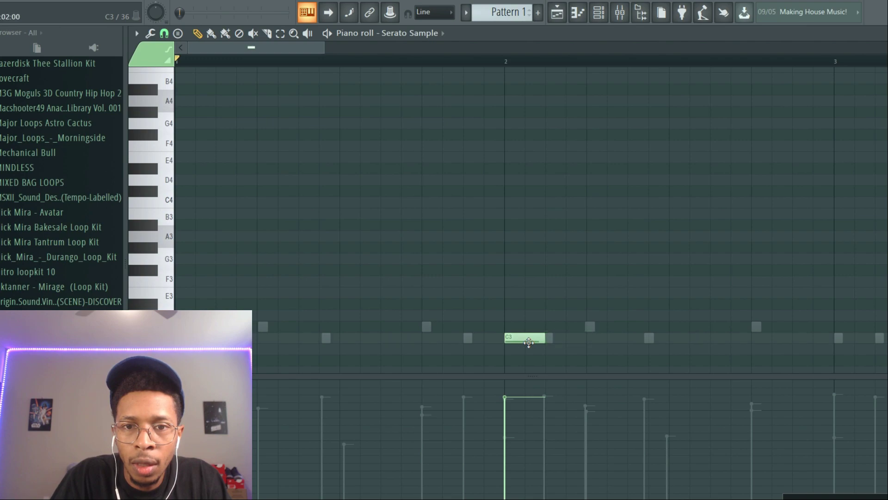
left_click(550, 339)
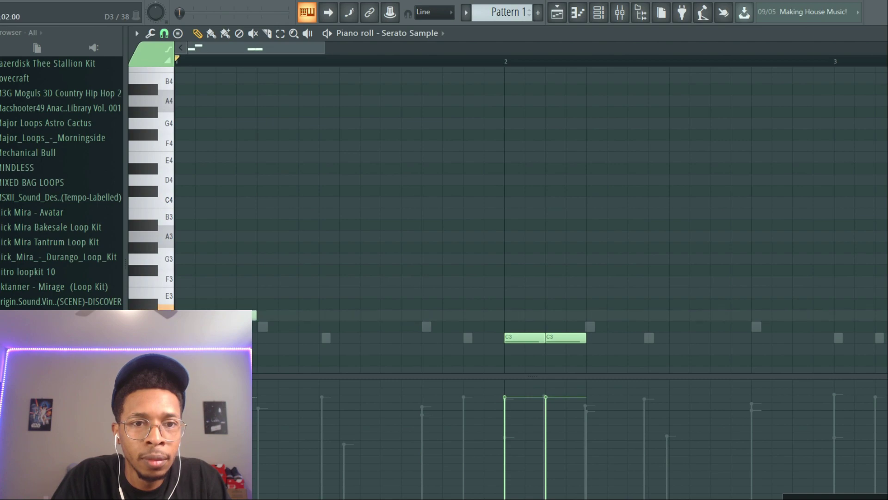
Add a G3 at the start of bar 1 followed by three C3 hits, auditioning the chops.
left_click(262, 316)
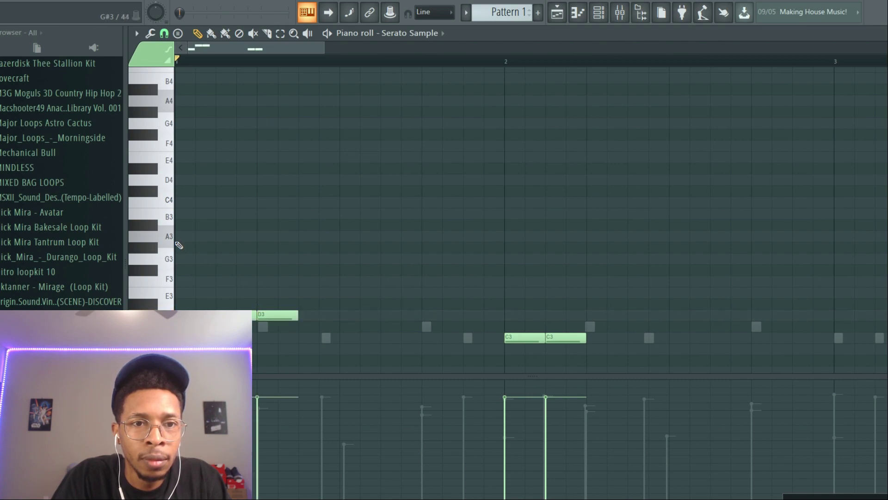
left_click(178, 237)
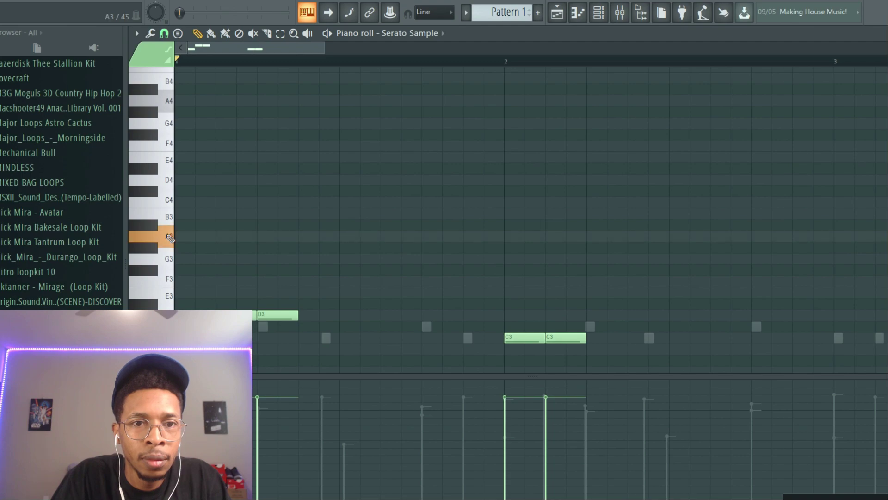
left_click(300, 339)
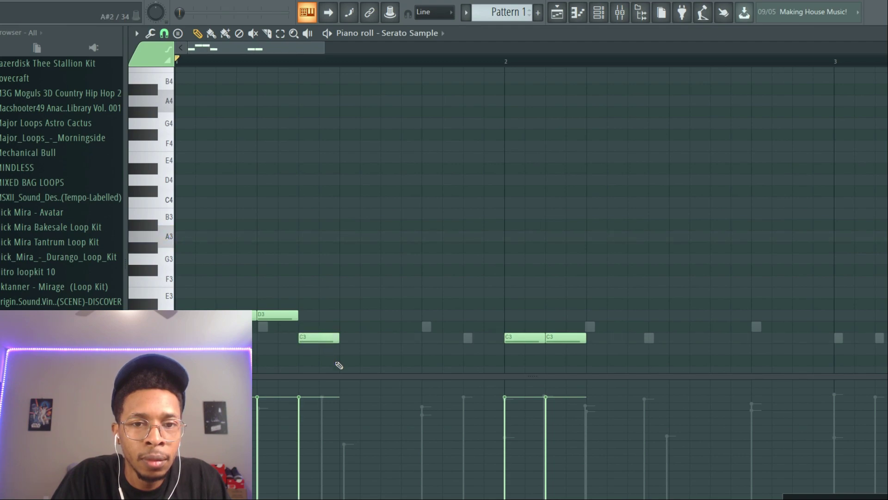
key("space")
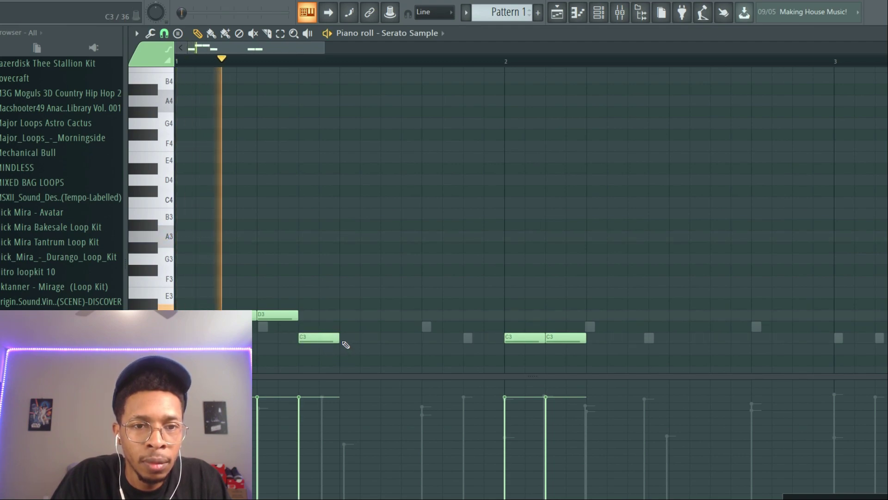
key("space")
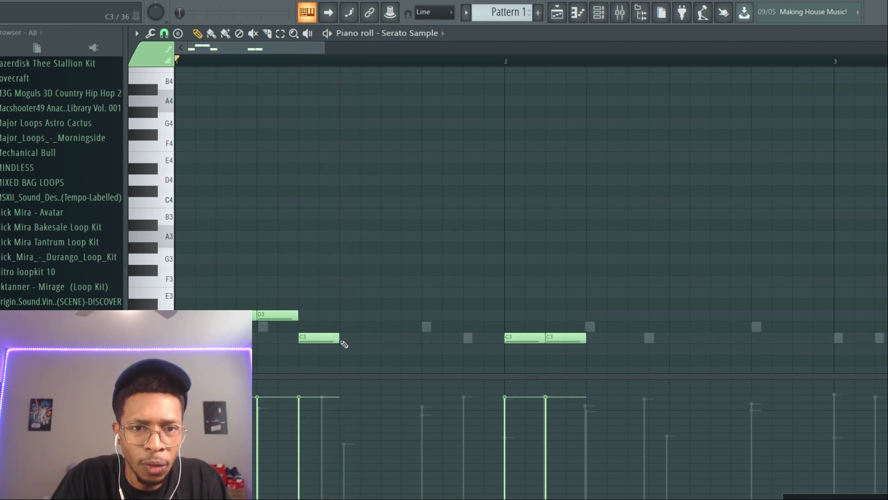
key("space")
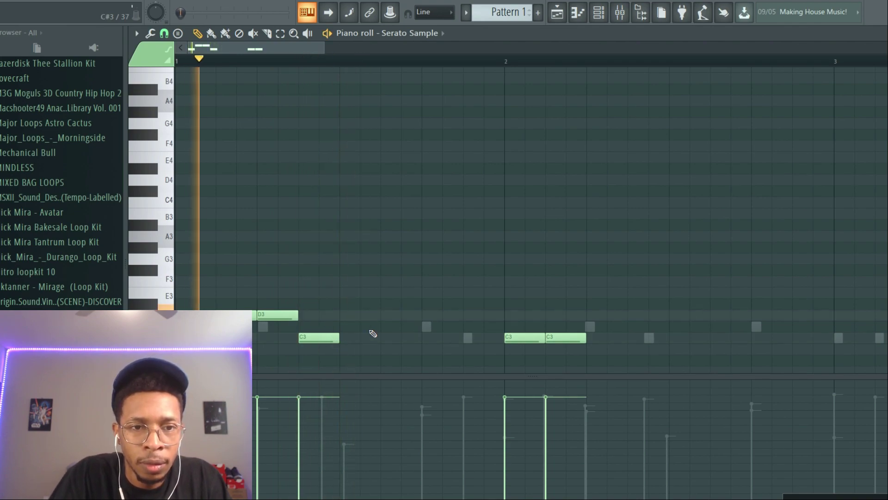
key("space")
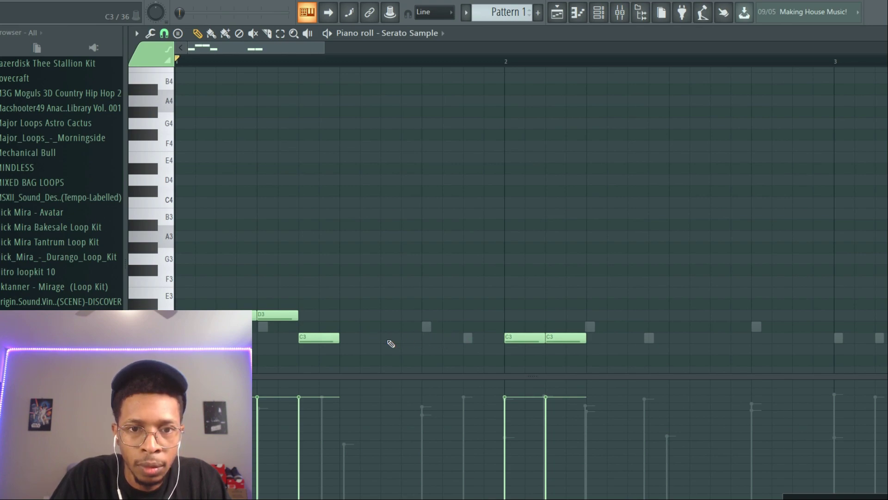
left_click(385, 341)
left_click(464, 340)
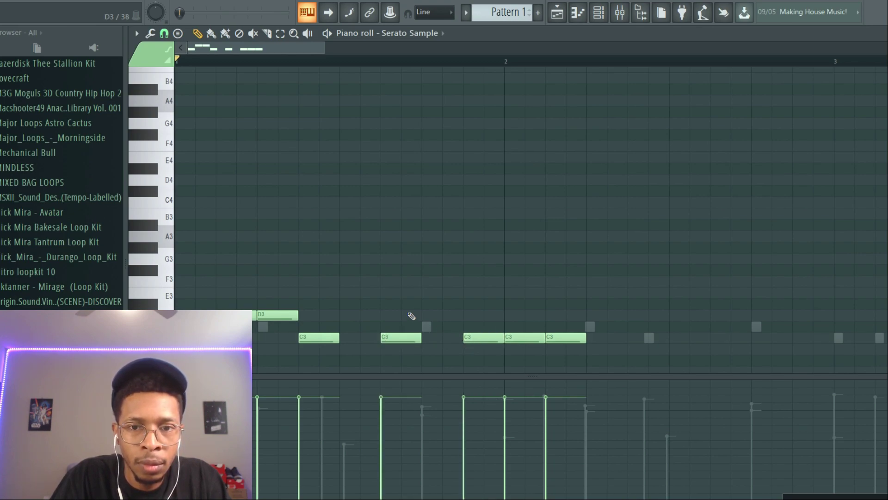
key("space")
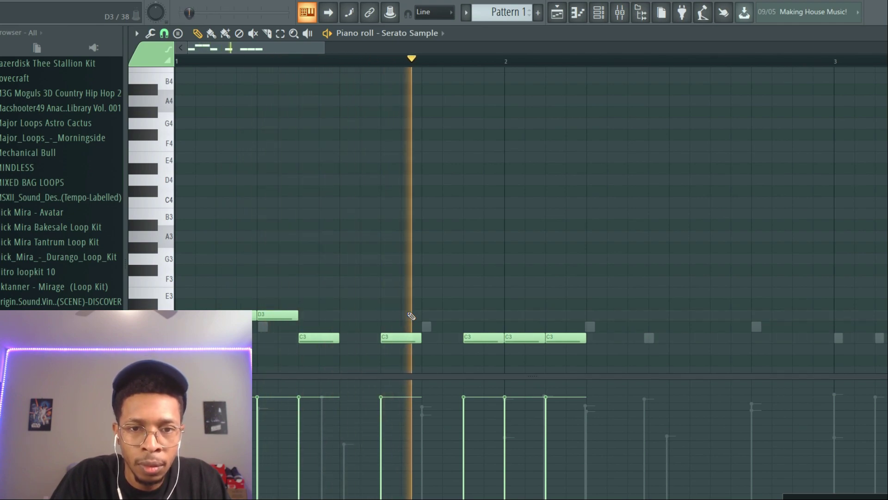
key("space")
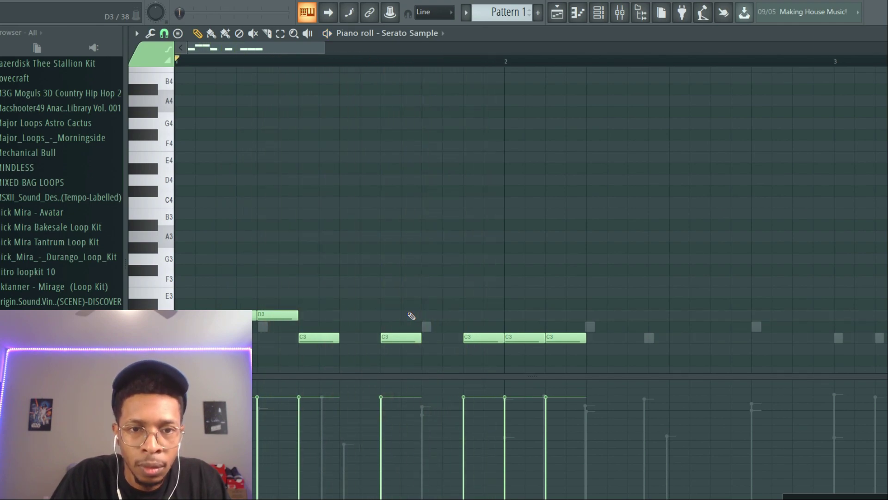
Add two F3 notes, stretch the first, and delete the C3s under it and before bar 2.
left_click(170, 260)
left_click(153, 273)
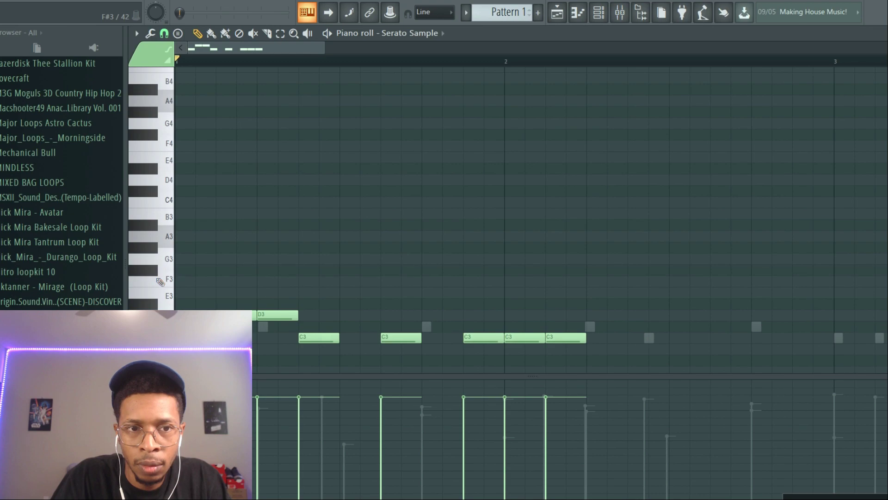
left_click(343, 281)
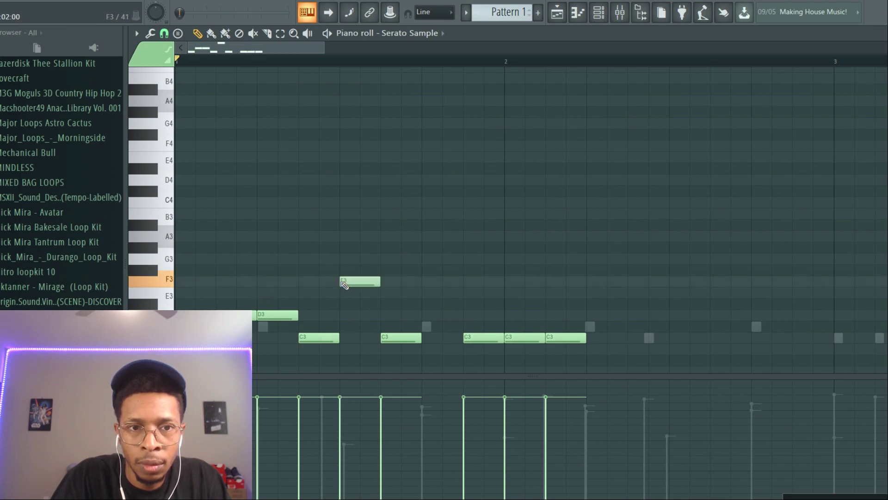
left_click(423, 280)
key("space")
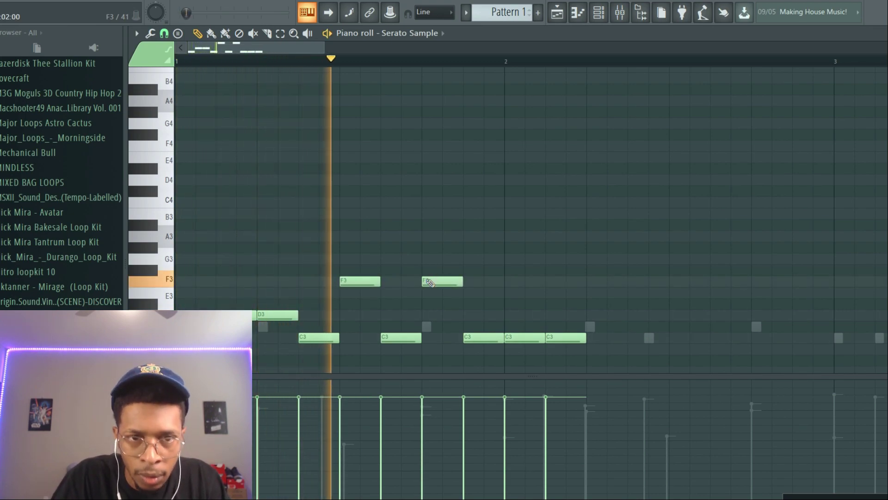
key("space")
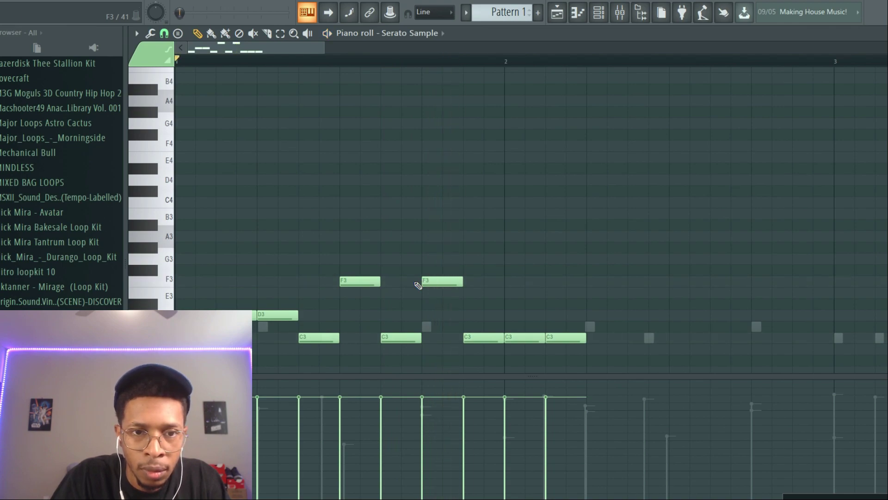
left_click_drag(379, 281, 421, 281)
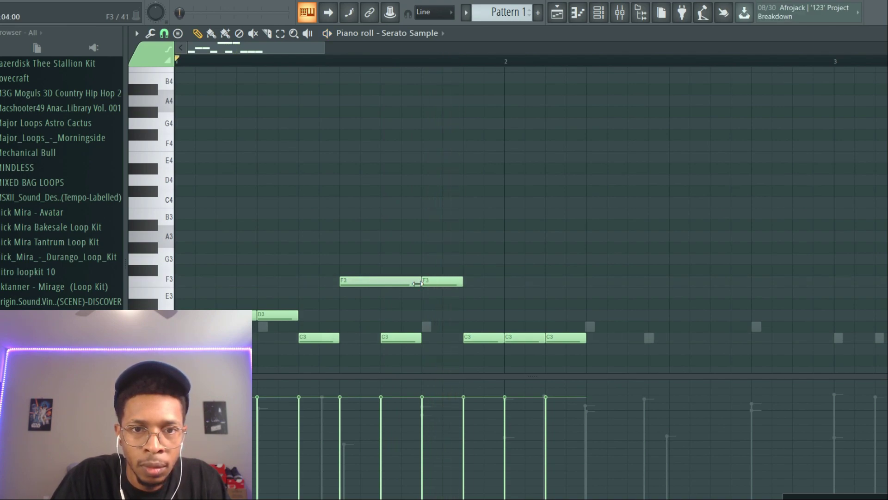
right_click(396, 339)
right_click(472, 338)
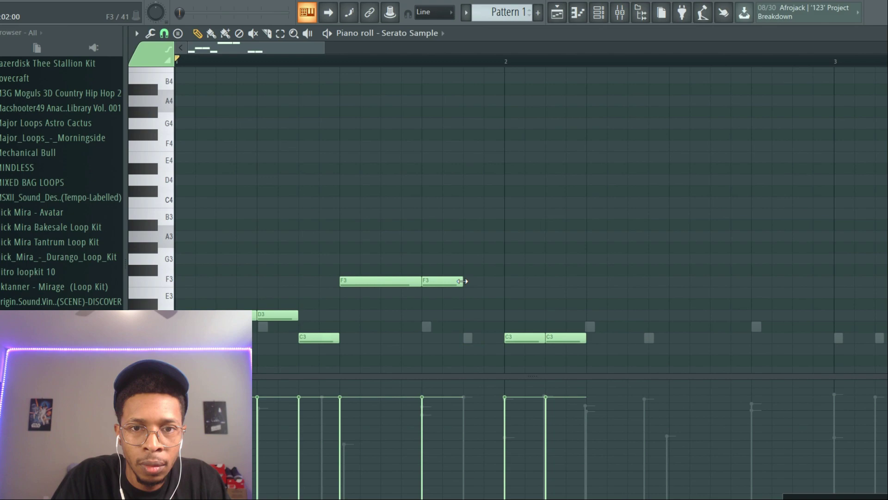
key("space")
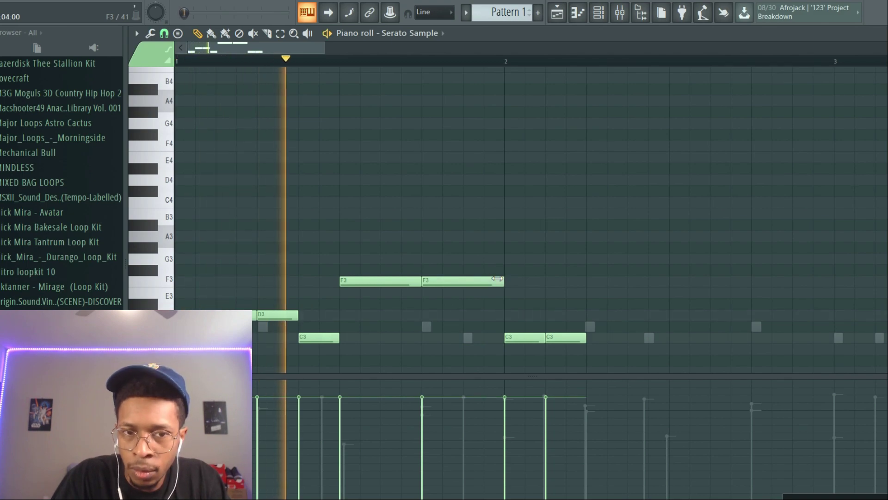
key("space")
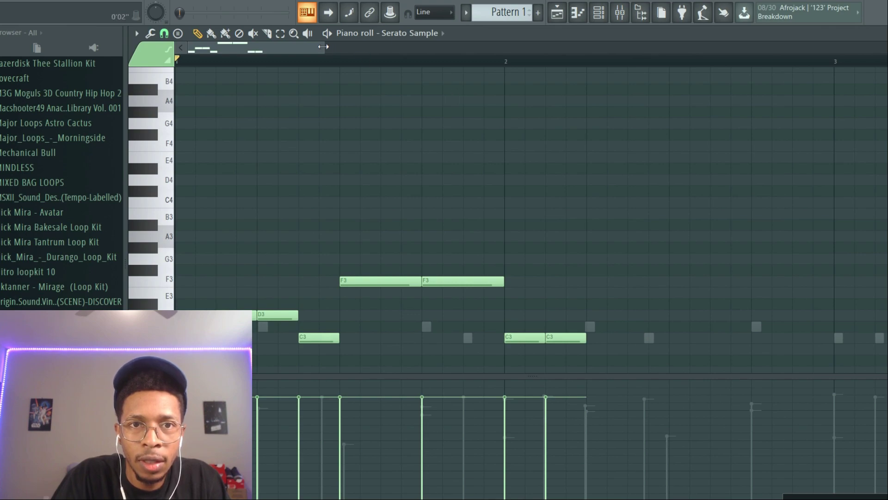
Delete the two C3 notes at bar 2, duplicate the chop group, and move the copy one bar later.
left_click_drag(323, 47, 492, 47)
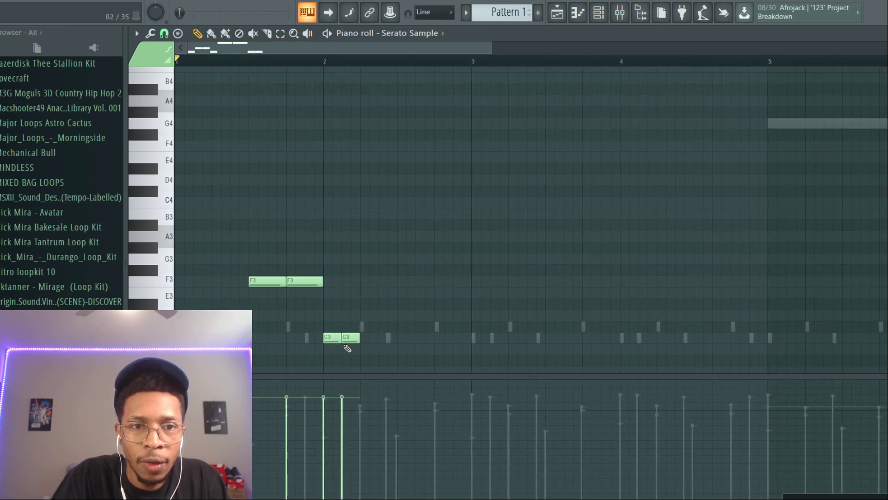
right_click(351, 338)
right_click(336, 341)
left_click_drag(338, 354, 179, 254)
key("ctrl+v")
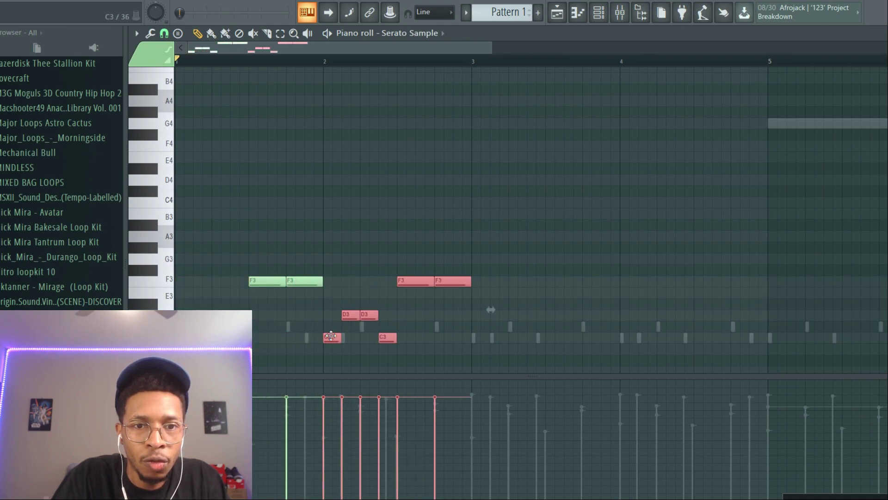
left_click_drag(330, 337, 479, 334)
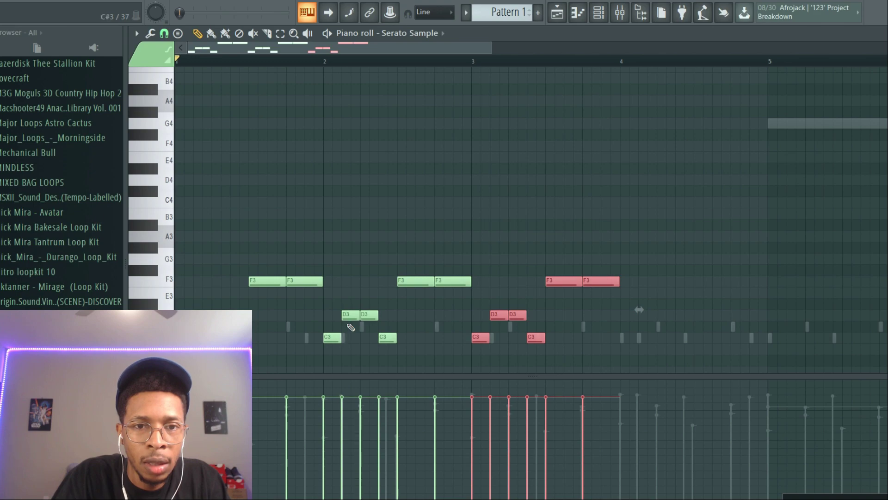
key("ctrl+d")
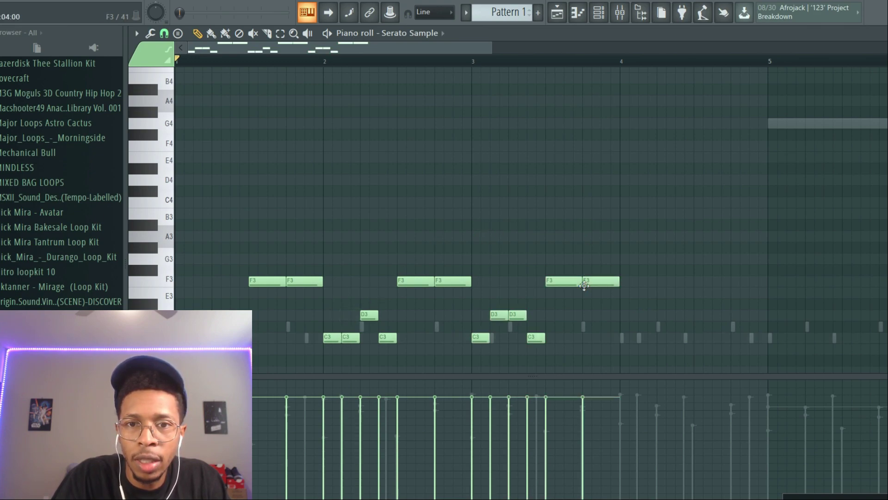
Draw a D4 note at bar 4, stretch it to bar 5, and play the pattern back.
left_click(624, 181)
left_click_drag(637, 180, 772, 176)
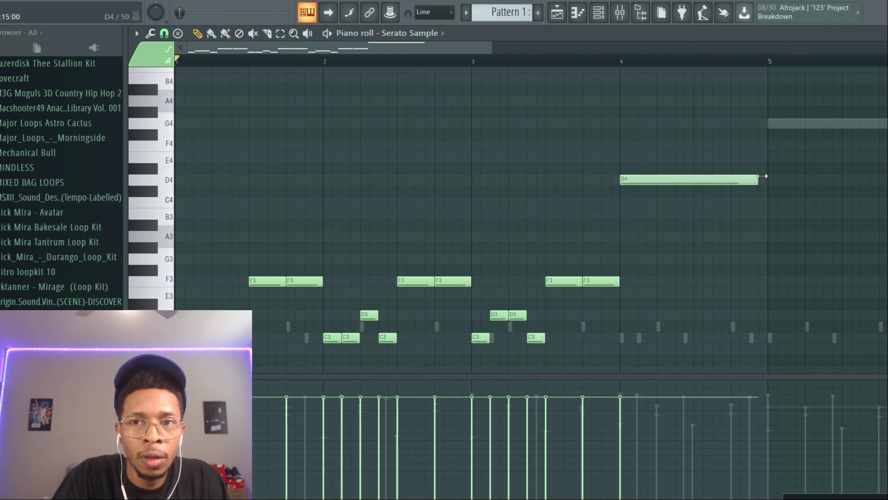
key("space")
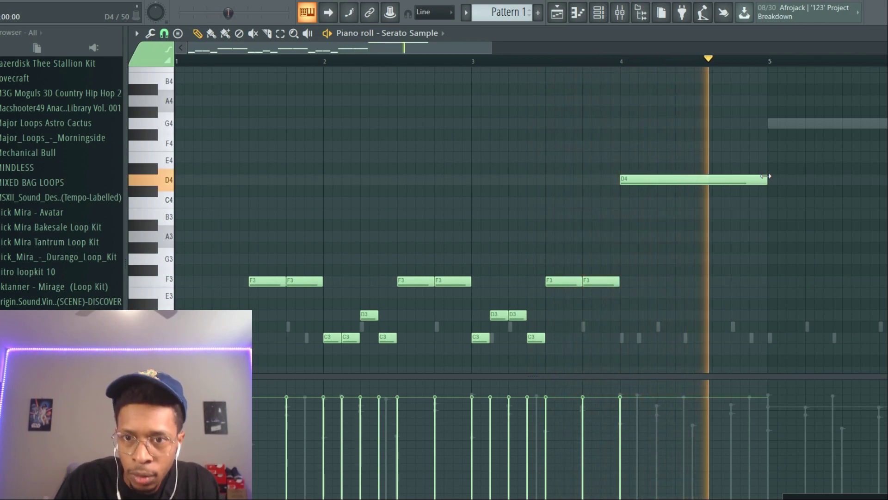
key("space")
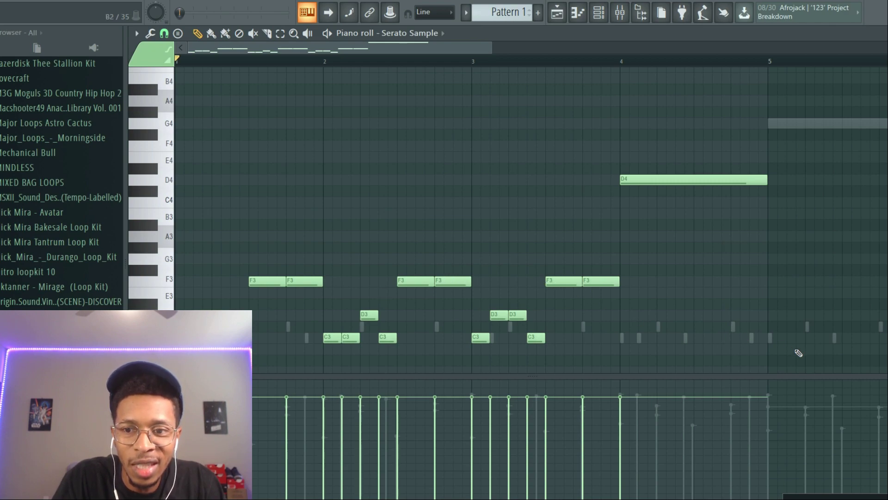
Duplicate all sixteen notes to start at bar 5 and raise the copy's seven C3 notes to E4.
left_click_drag(796, 355, 141, 174)
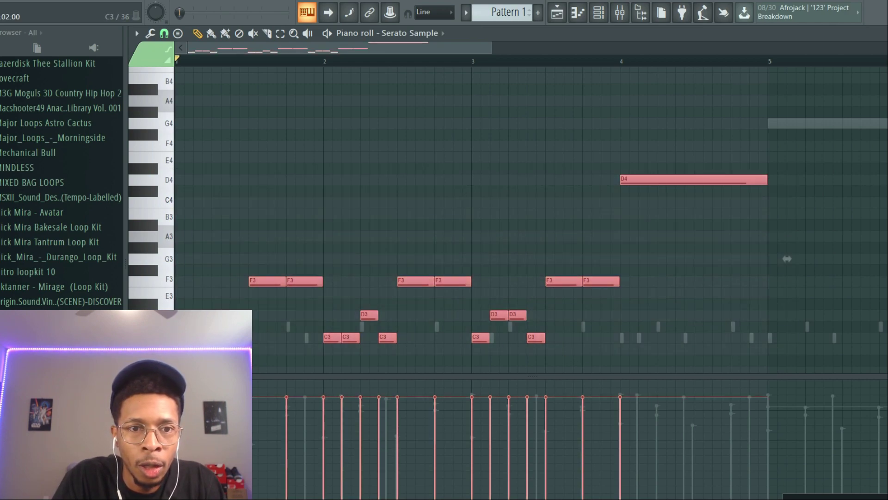
key("ctrl+b")
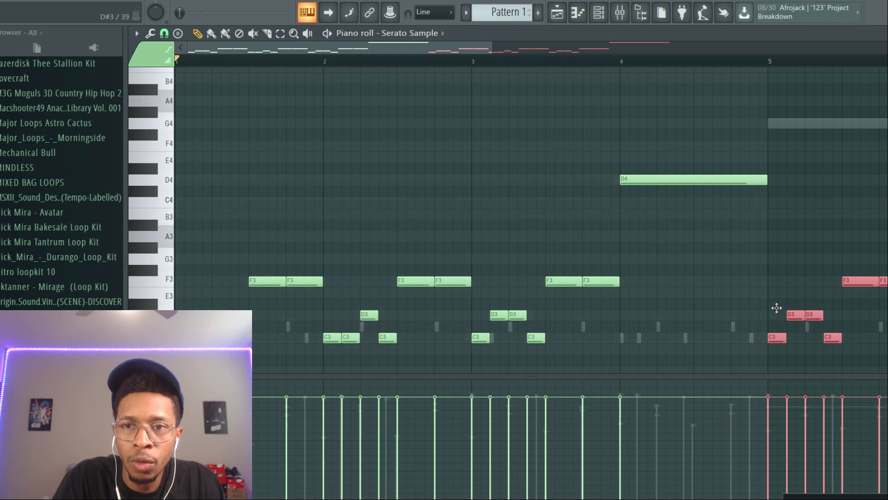
scroll(489, 50, "down", 3)
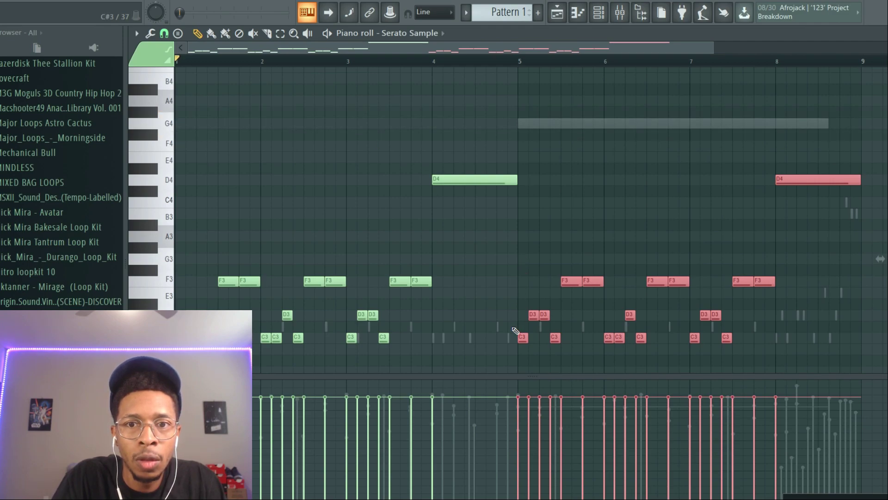
left_click_drag(516, 330, 730, 353)
key("ctrl+Up")
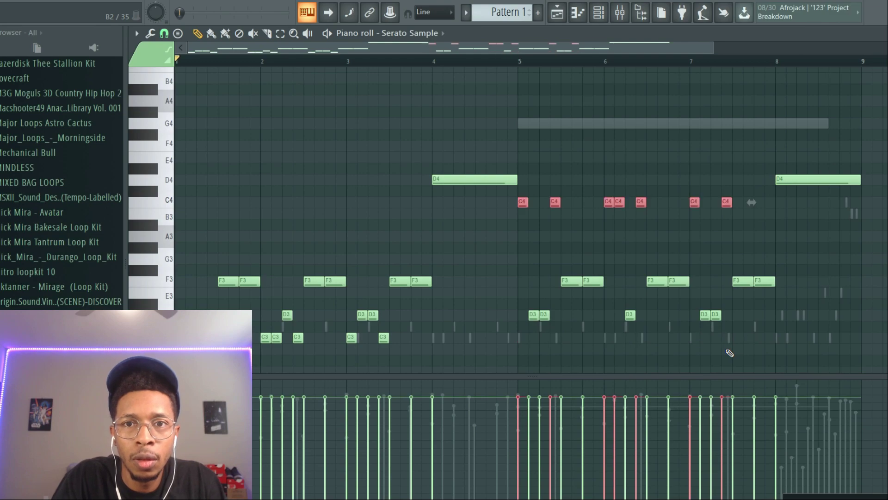
key("shift+Up")
key("shift+Up")
key("shift+Up")
key("shift+Up")
key("space")
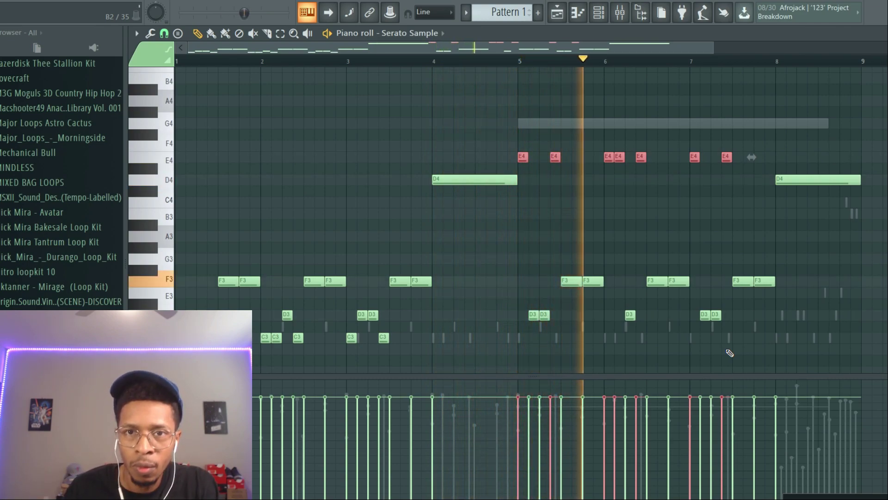
key("space")
Shorten Superior Drummer 3's long G4 note, add a second G4, then return to Serato Sample.
key("F6")
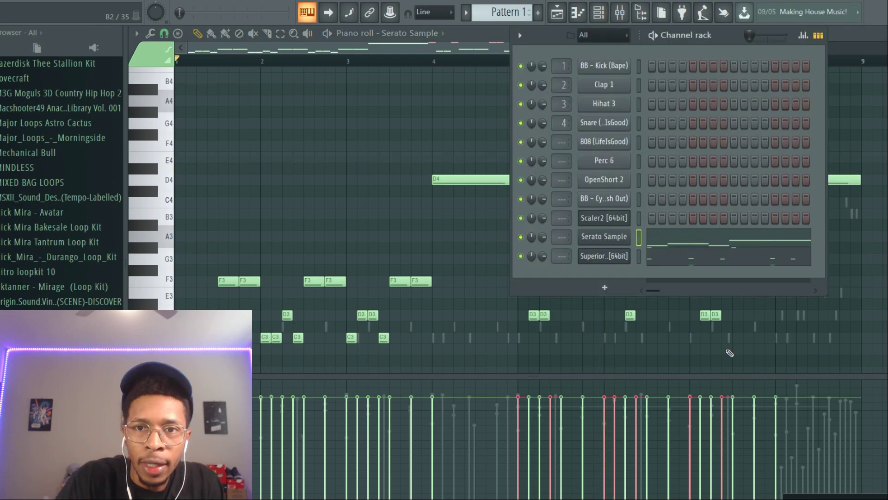
left_click(720, 262)
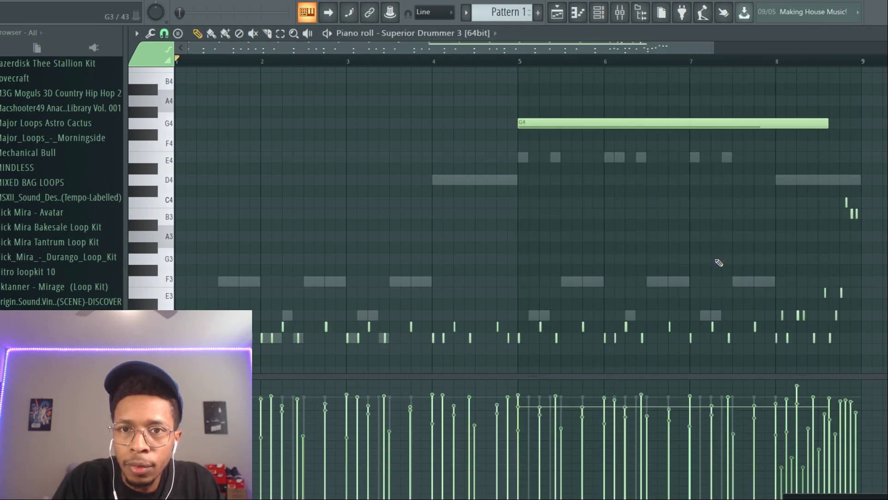
left_click_drag(827, 123, 776, 125)
left_click(607, 123)
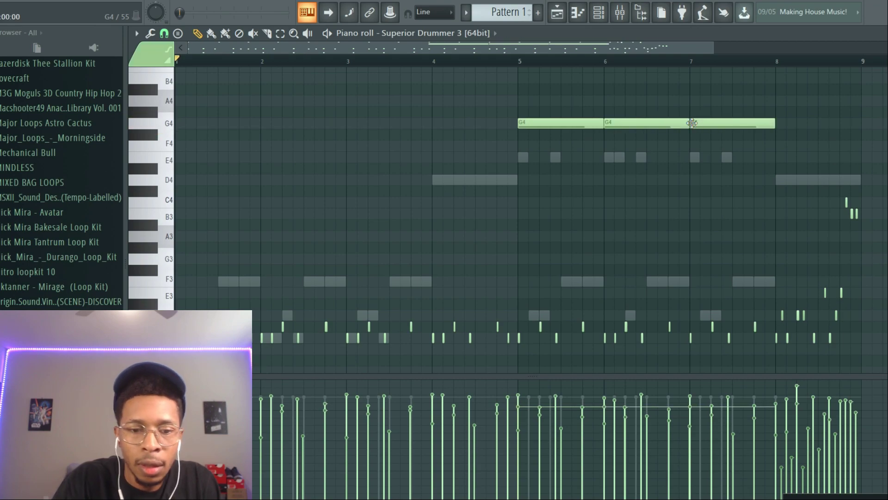
key("F6")
key("space")
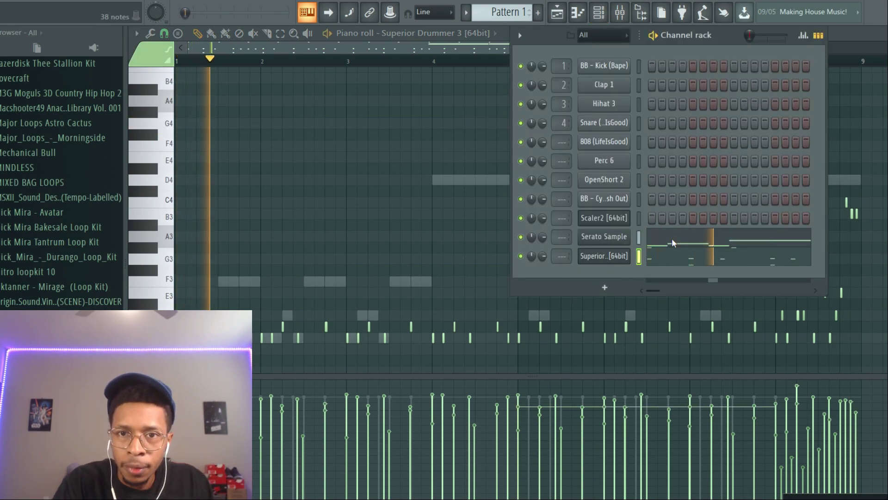
left_click(674, 236)
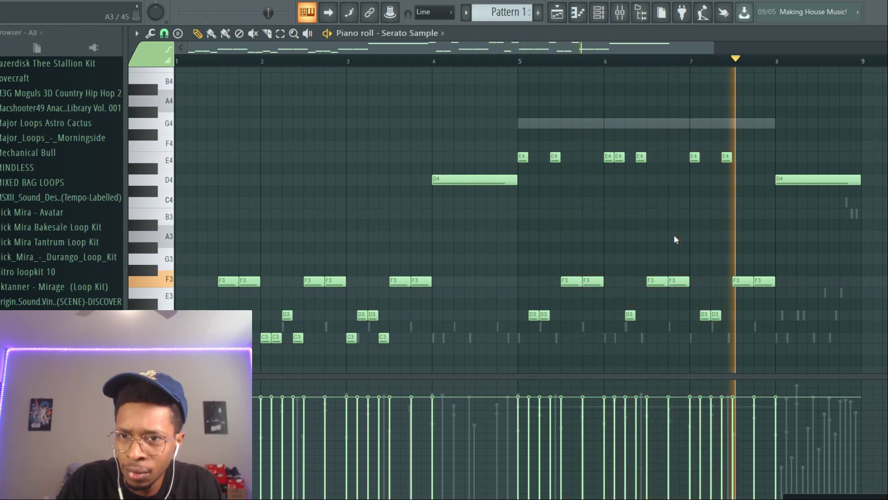
Audition the G4 sample chop and its neighbouring chops on the piano-roll keyboard.
left_click(169, 126)
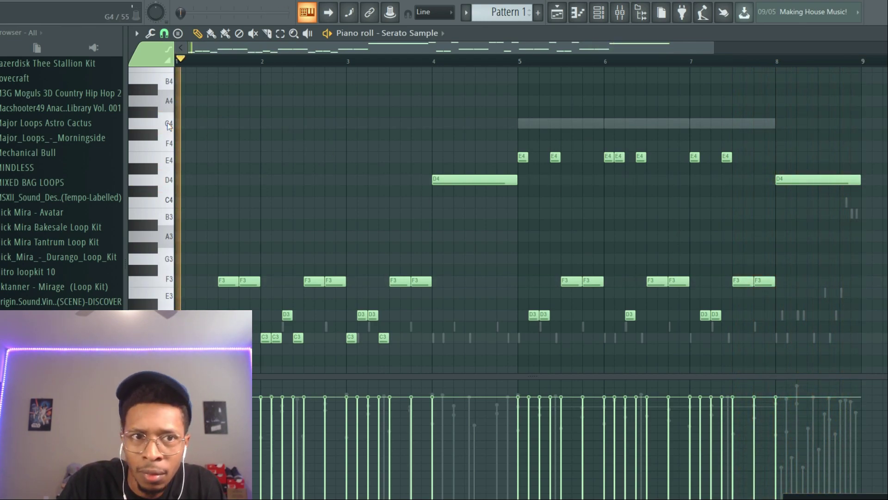
key("space")
left_click_drag(153, 117, 152, 134)
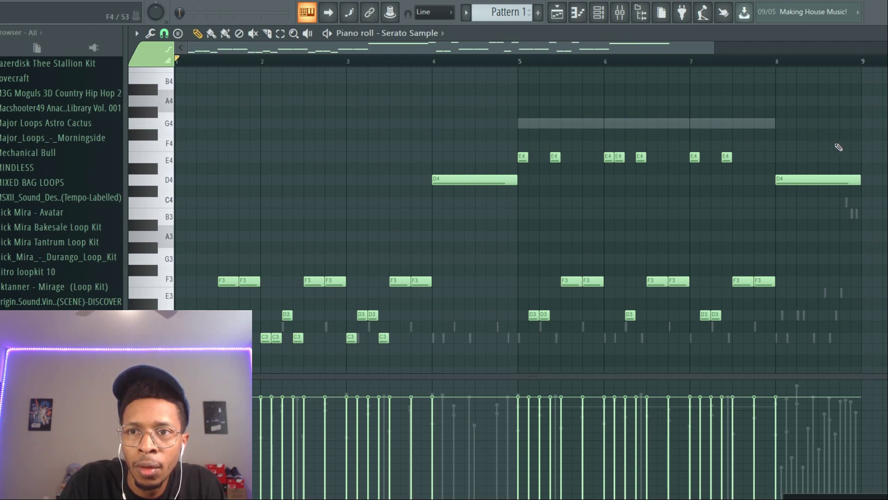
Draw a short note at the end of bar 8, settle it on C4, and play from bar 8.
left_click(731, 159)
left_click(845, 158)
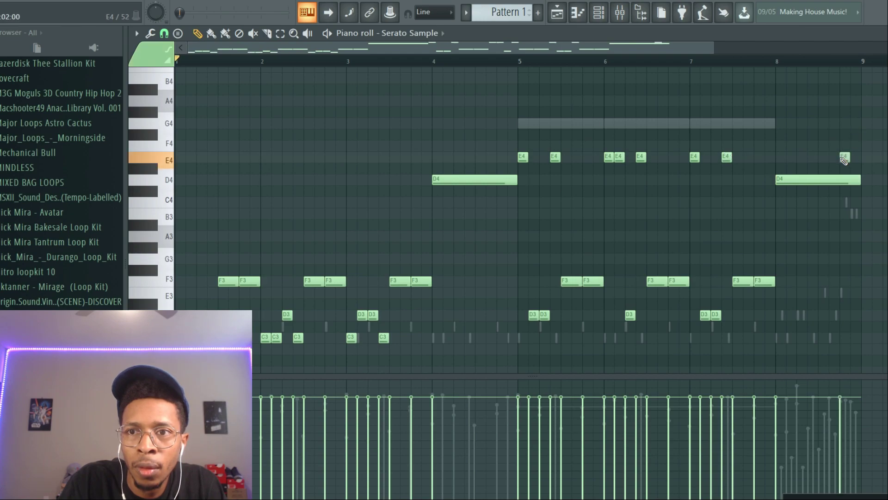
left_click_drag(840, 154, 840, 145)
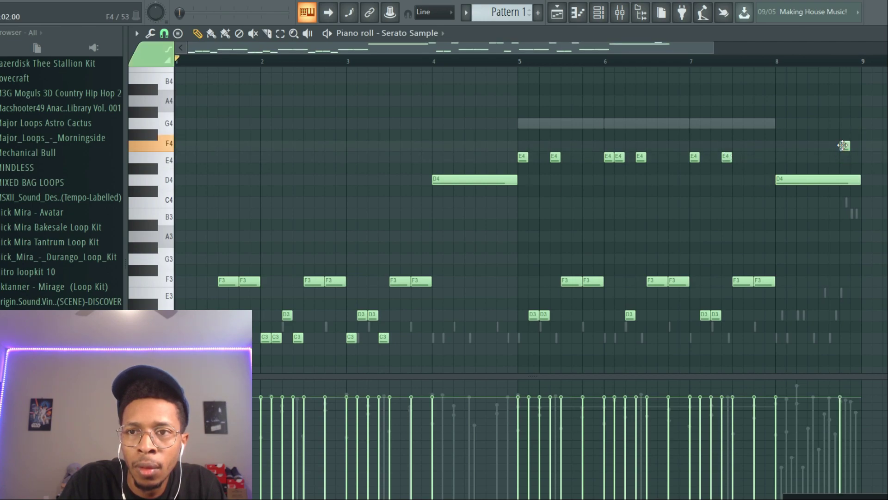
left_click(844, 134)
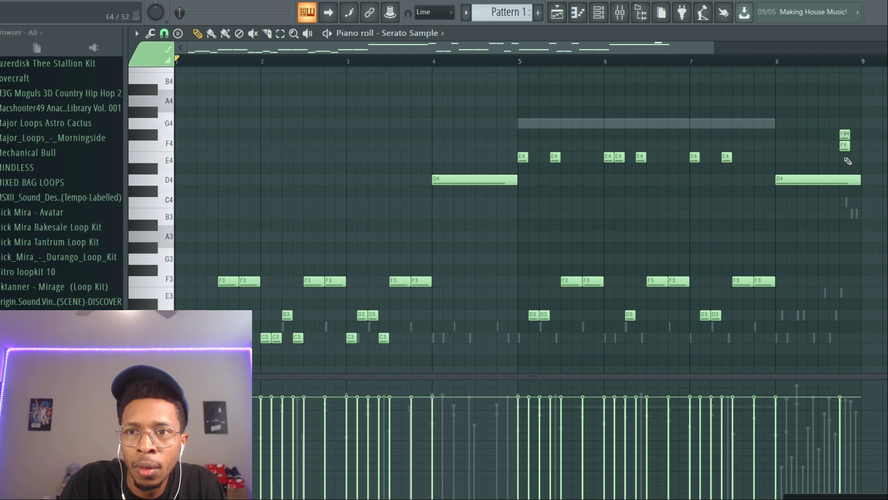
left_click_drag(845, 157, 843, 82)
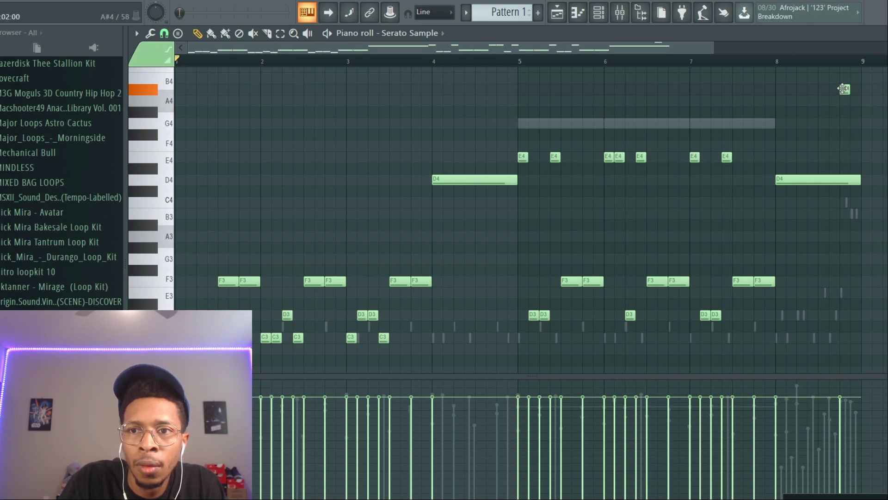
left_click_drag(844, 89, 844, 202)
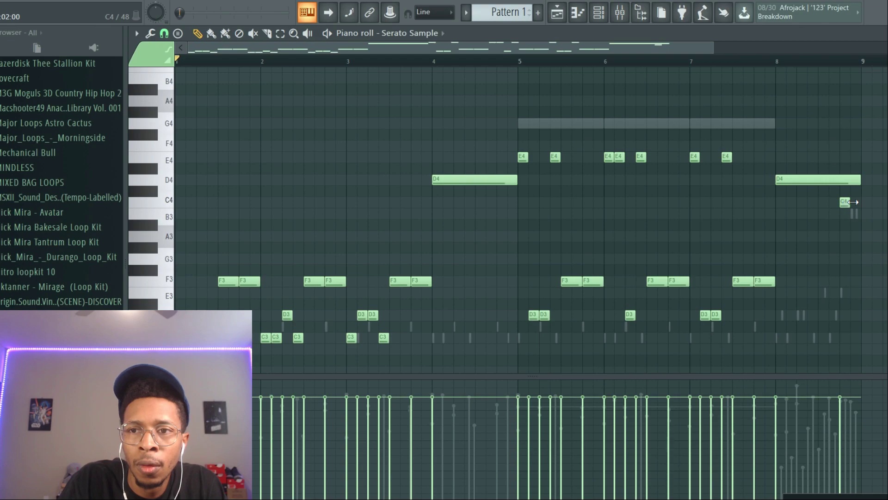
left_click(778, 61)
key("space")
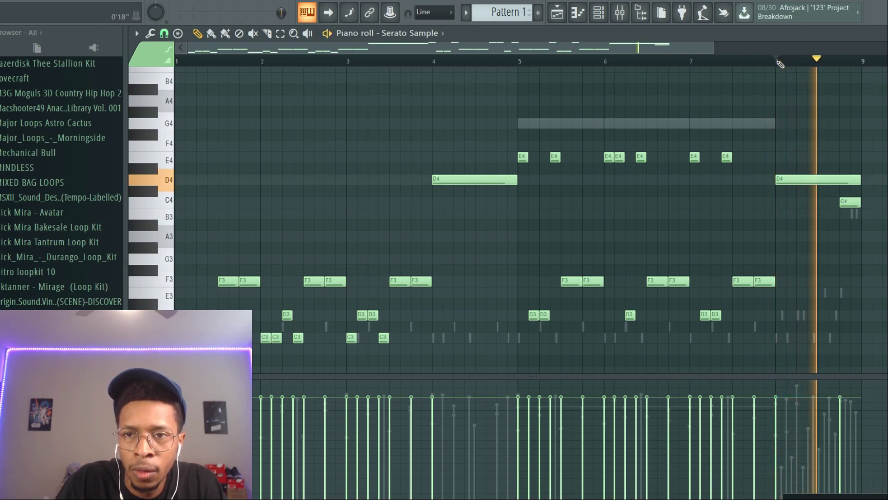